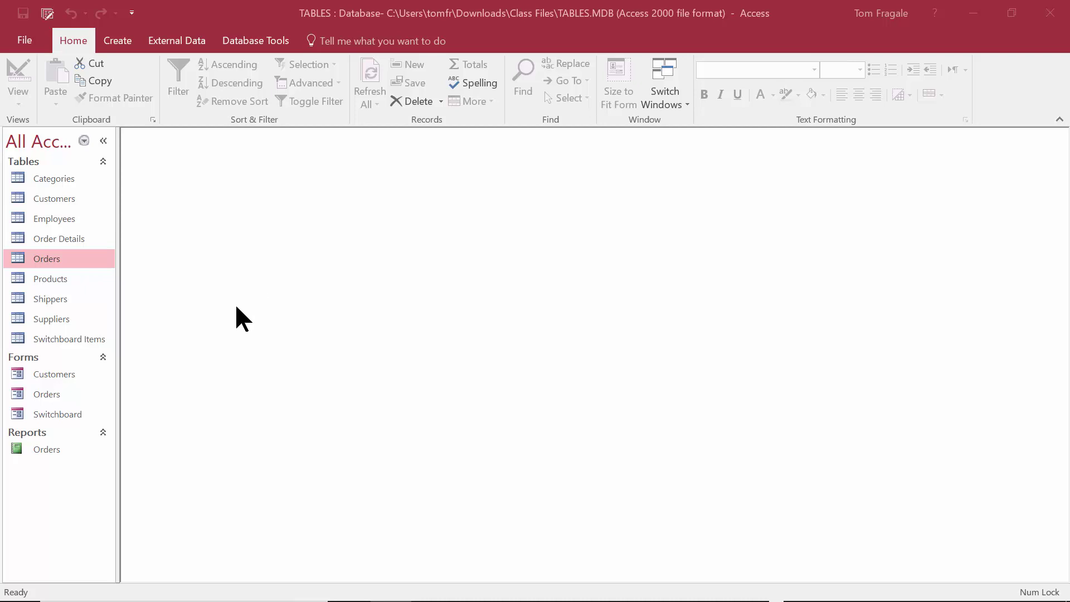
Create a new query in design view and add the Orders table to it
click(119, 41)
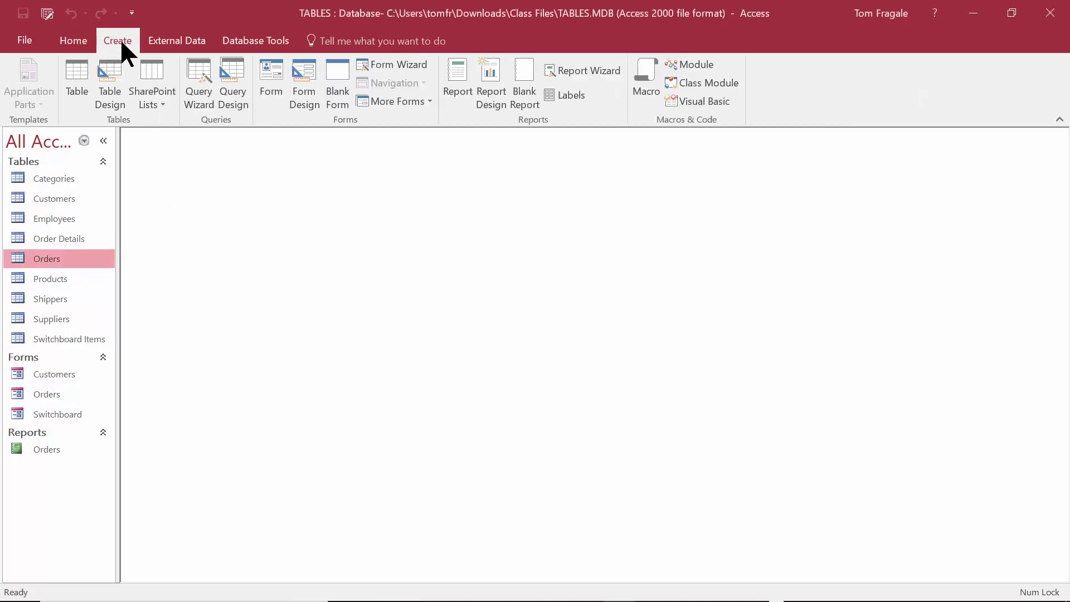
click(231, 84)
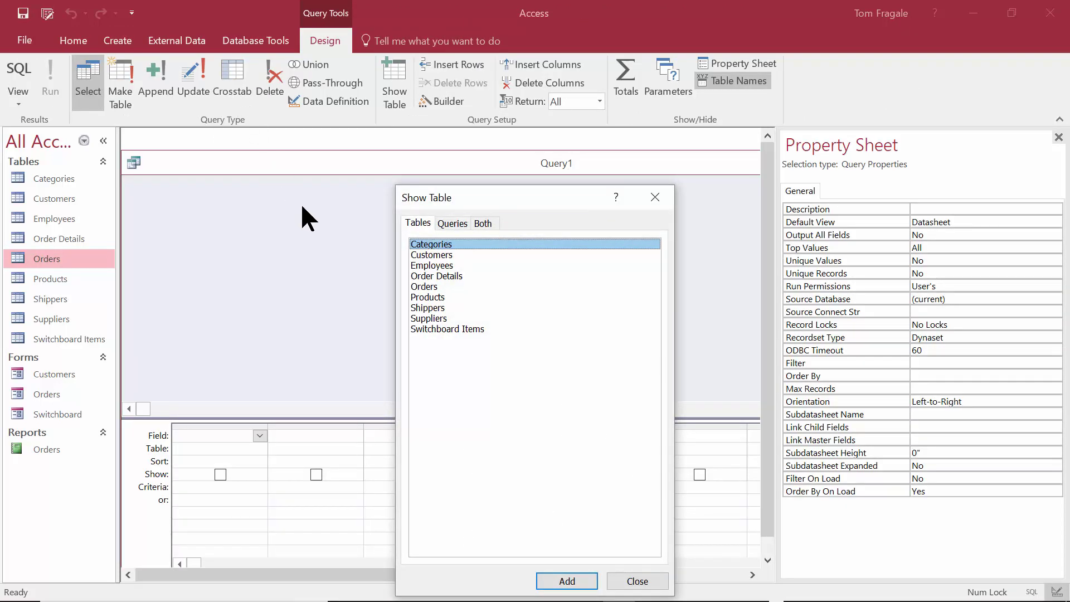
double_click(429, 287)
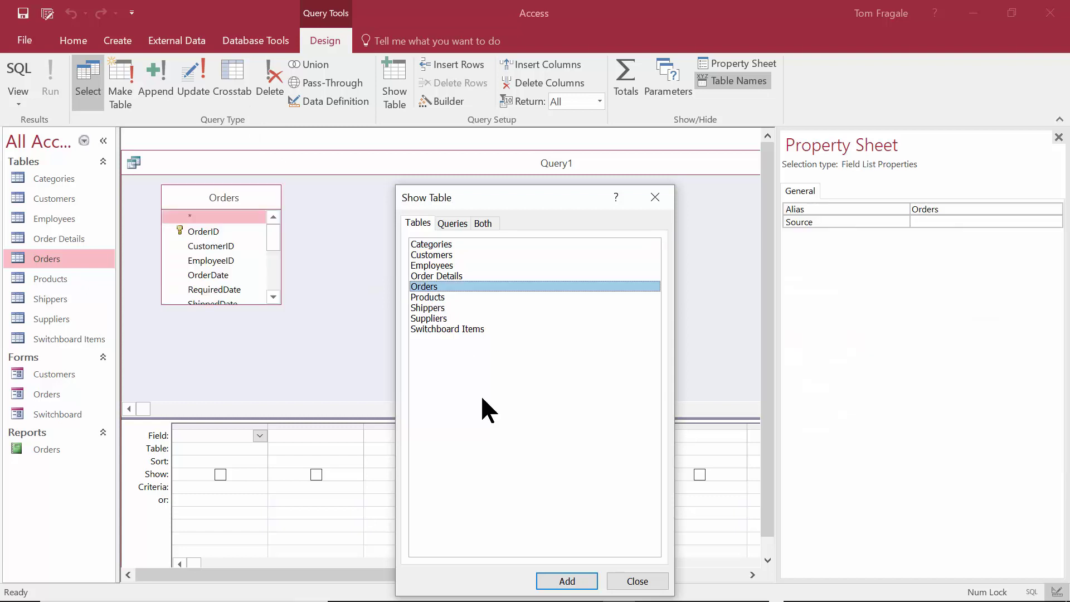
click(614, 575)
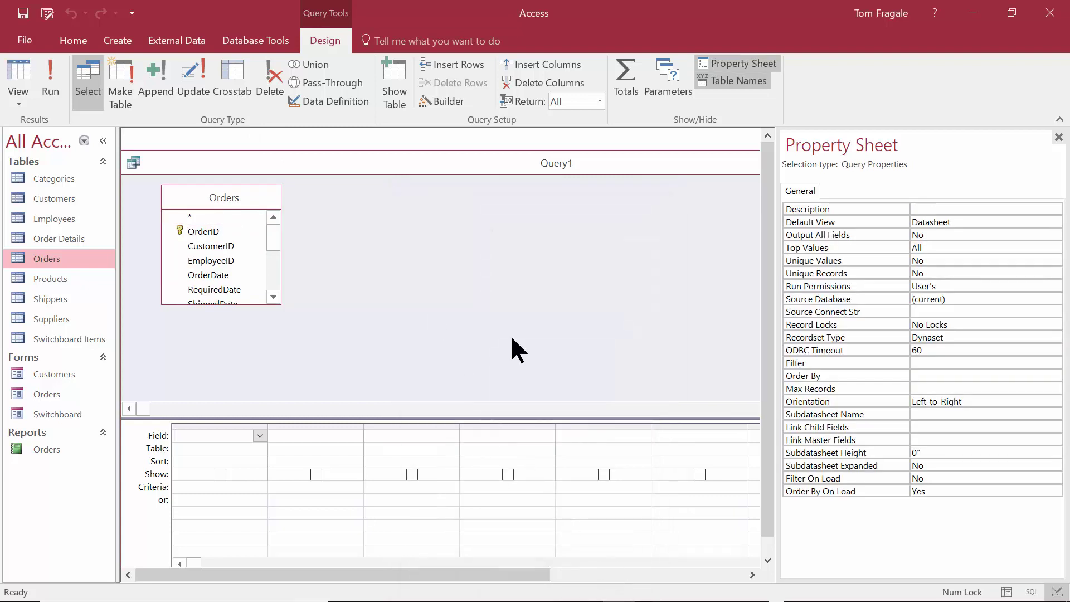
Add the OrderID, CustomerID, EmployeeID and OrderDate fields from Orders to the query grid
double_click(218, 230)
double_click(215, 240)
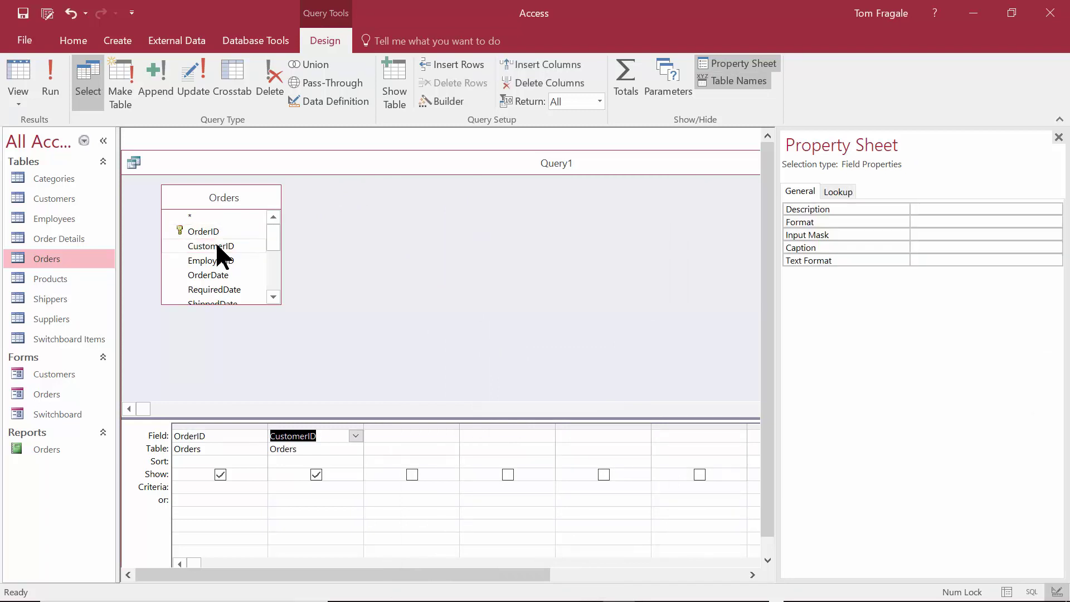
double_click(220, 260)
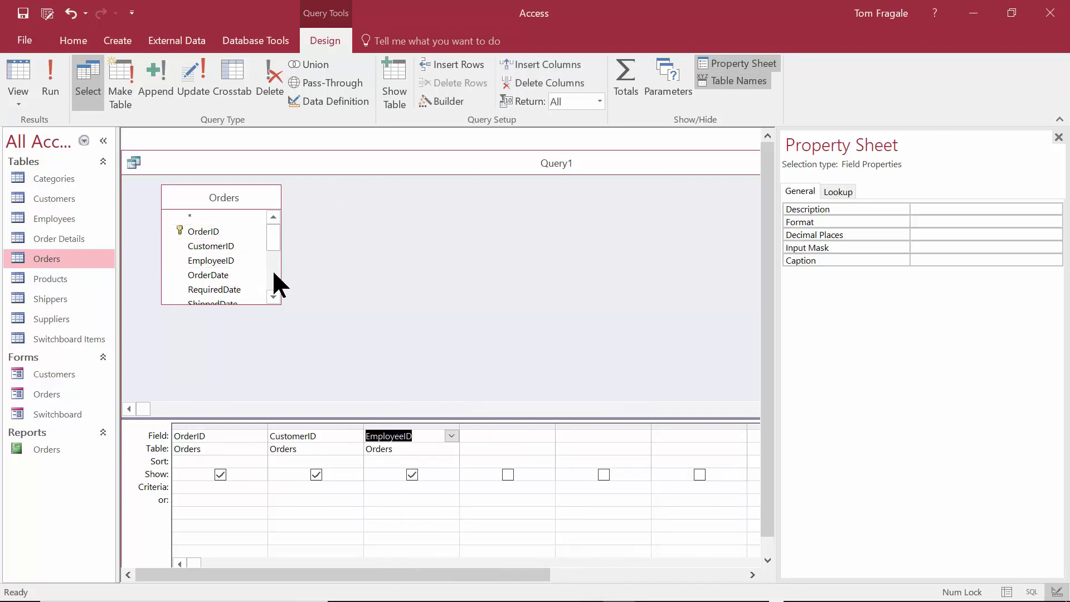
double_click(216, 275)
Add the ShippedDate, Freight and orderamount fields from Orders to the query grid
click(274, 297)
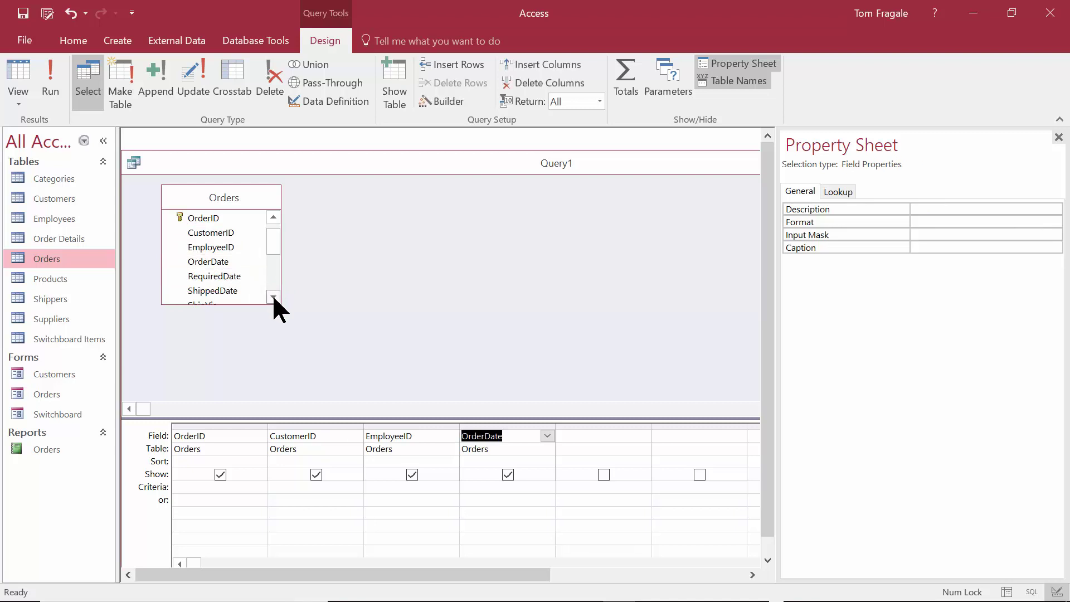
click(273, 297)
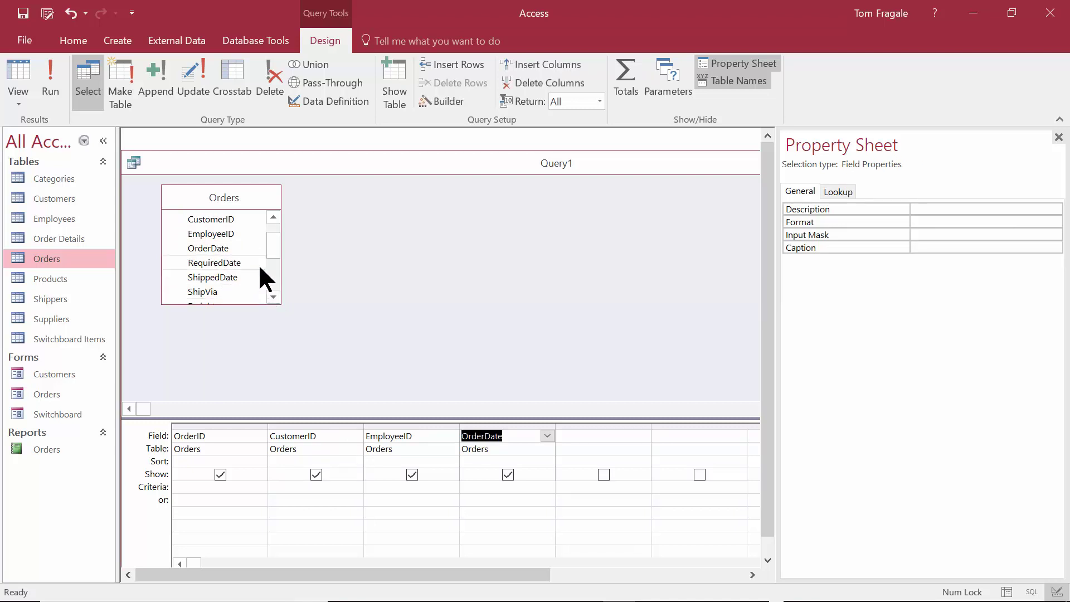
double_click(203, 279)
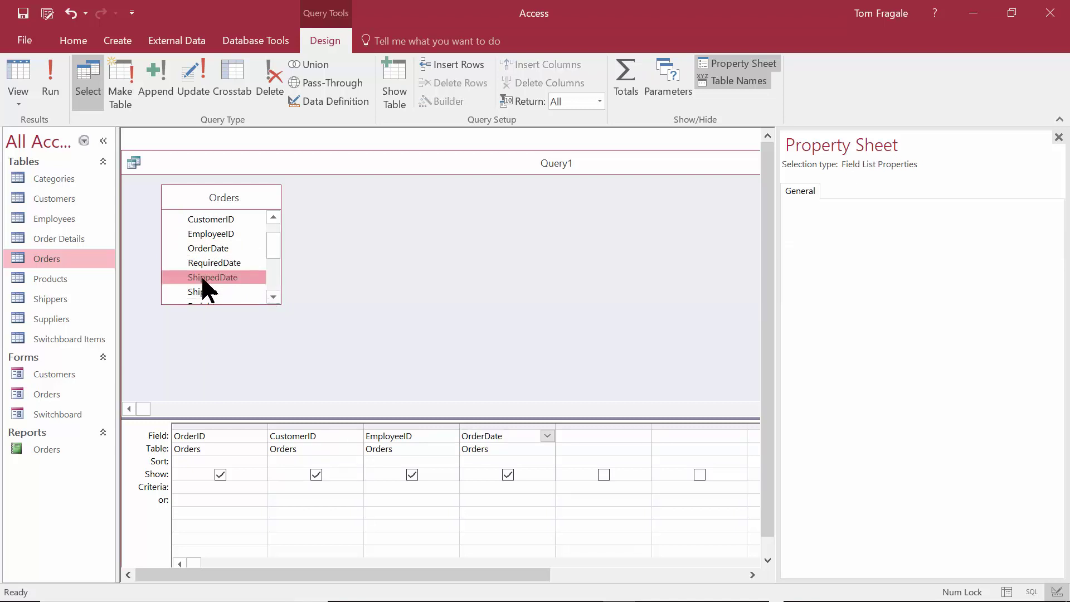
click(273, 296)
double_click(273, 297)
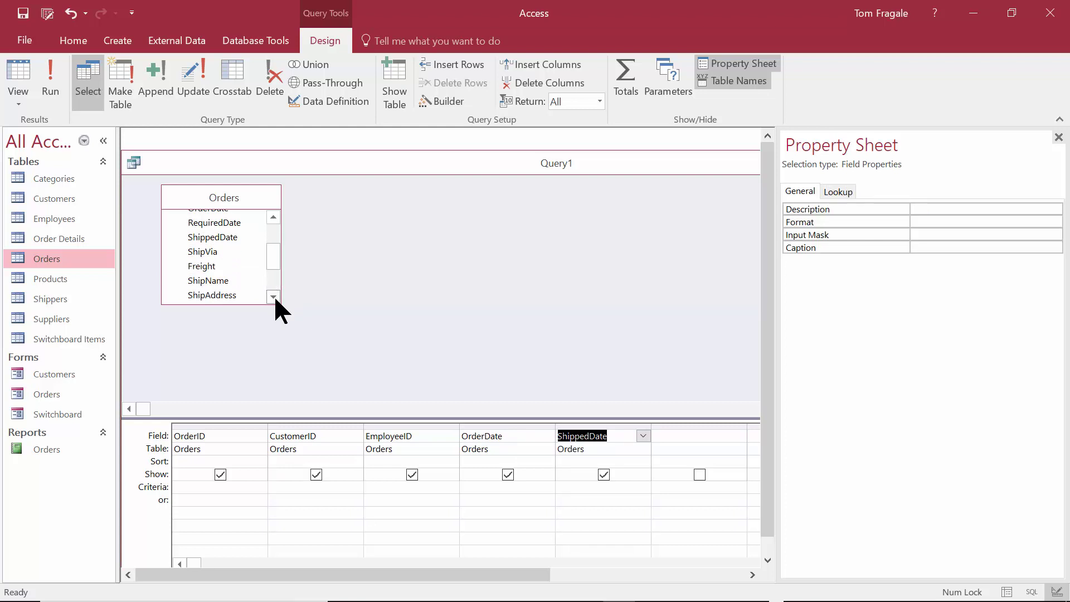
double_click(203, 266)
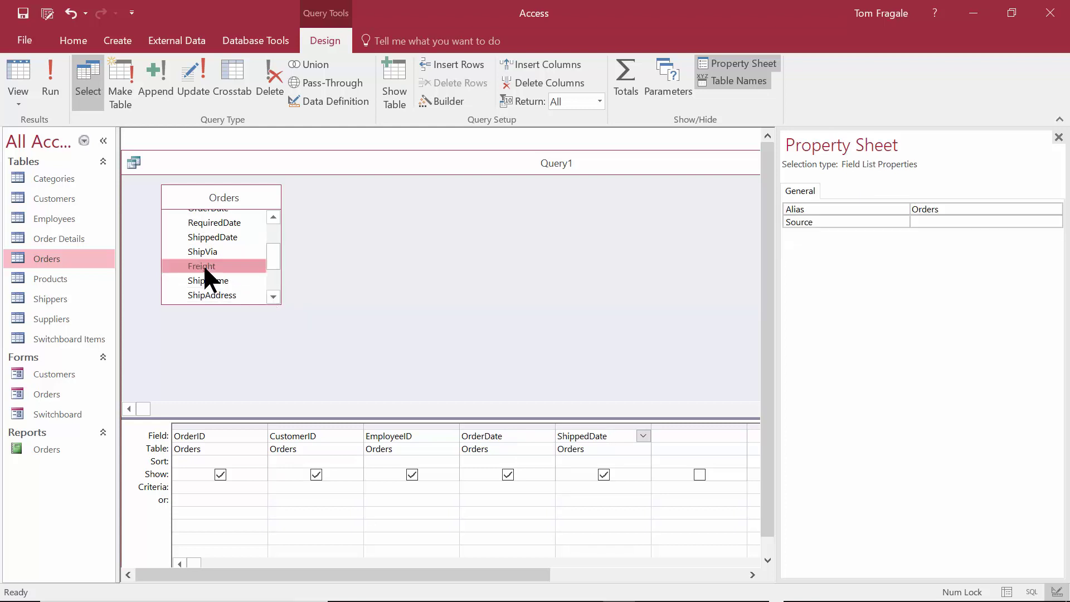
click(273, 296)
double_click(273, 296)
double_click(273, 296)
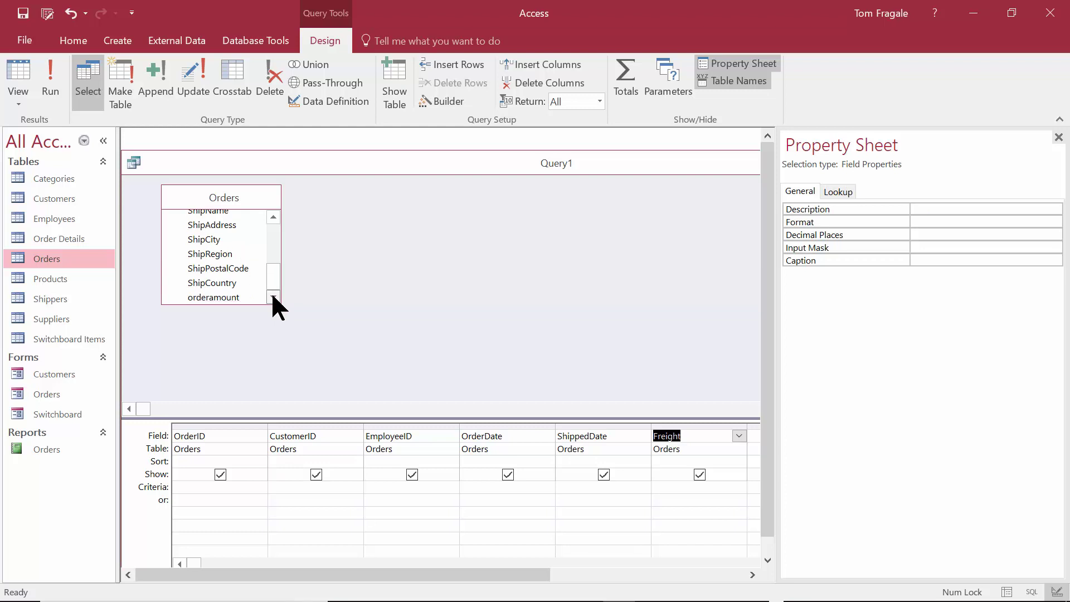
double_click(223, 297)
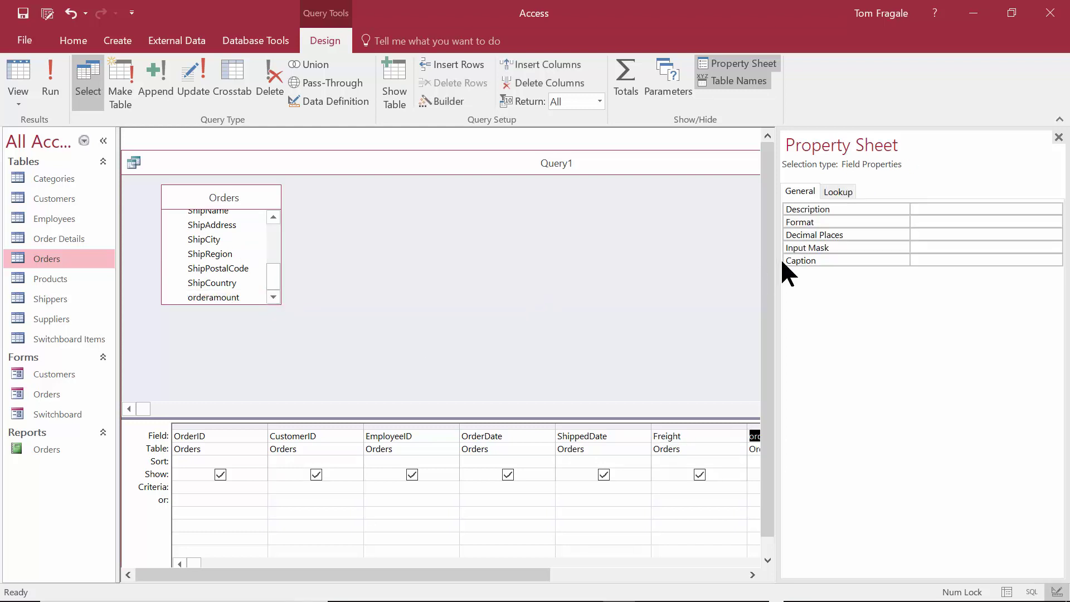
Close the property sheet and run the query to check its records, returning to the design
click(1058, 138)
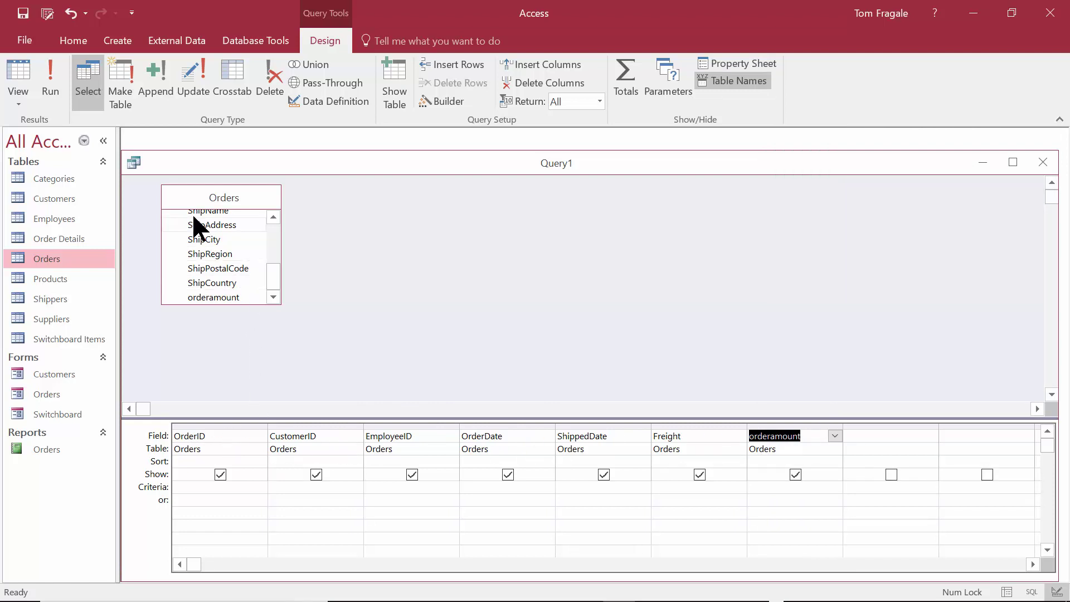
click(53, 76)
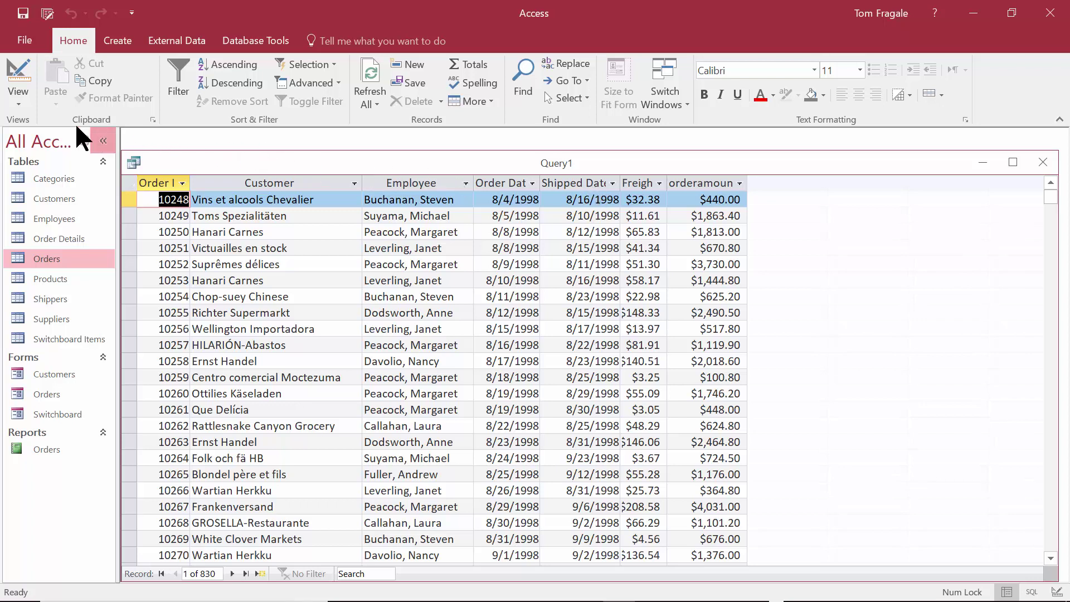
click(13, 73)
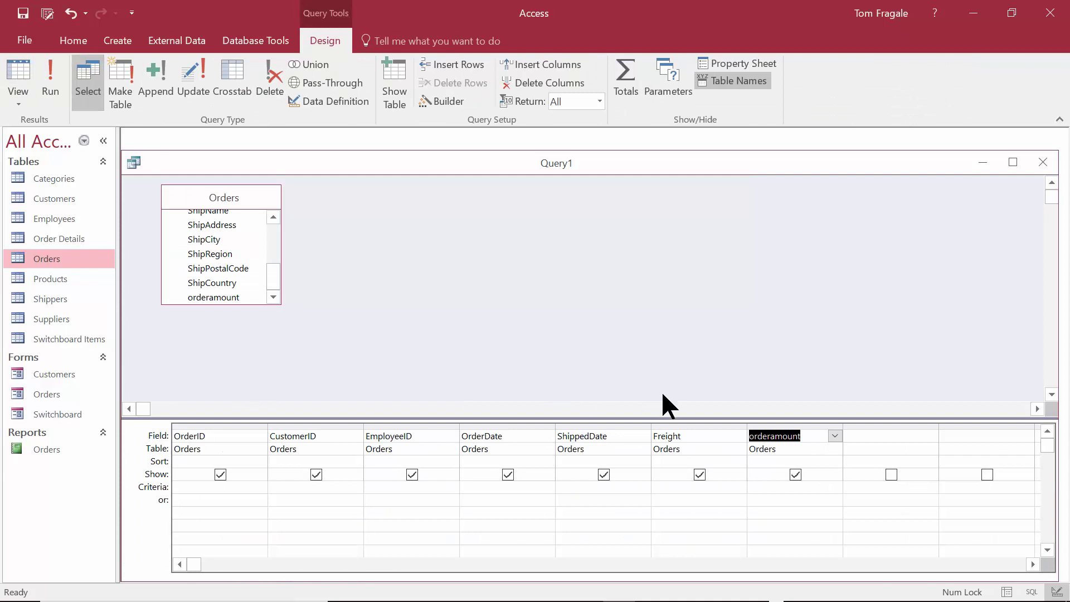
click(879, 436)
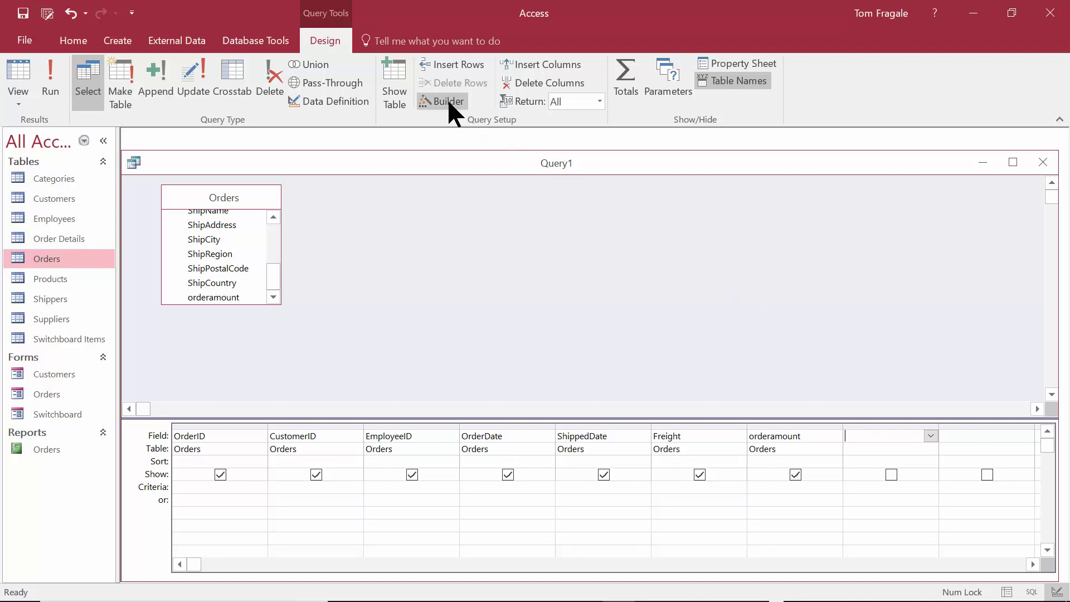
click(931, 436)
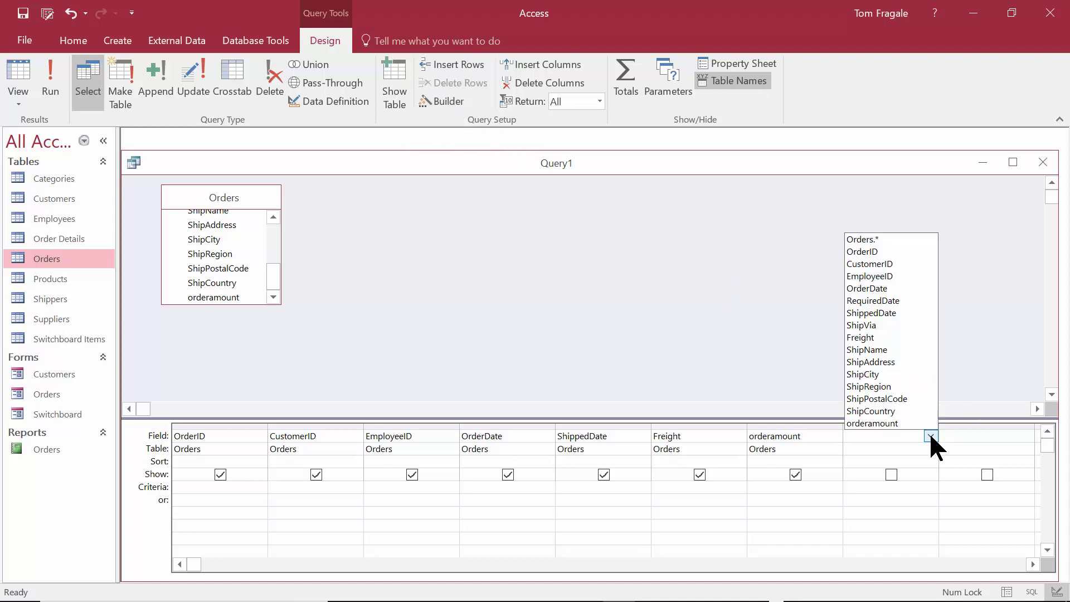
click(931, 436)
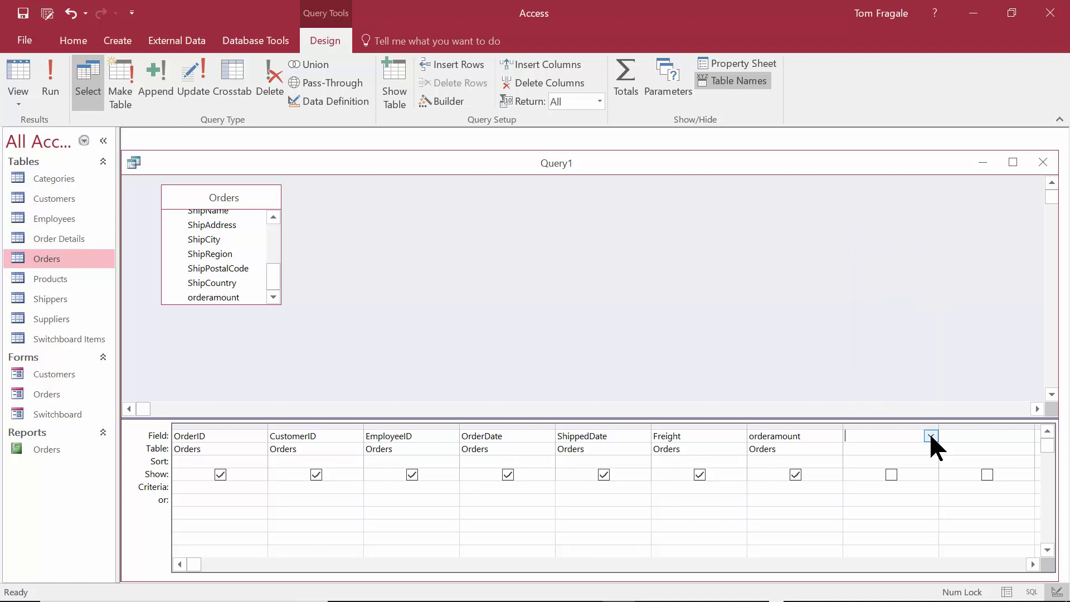
right_click(886, 437)
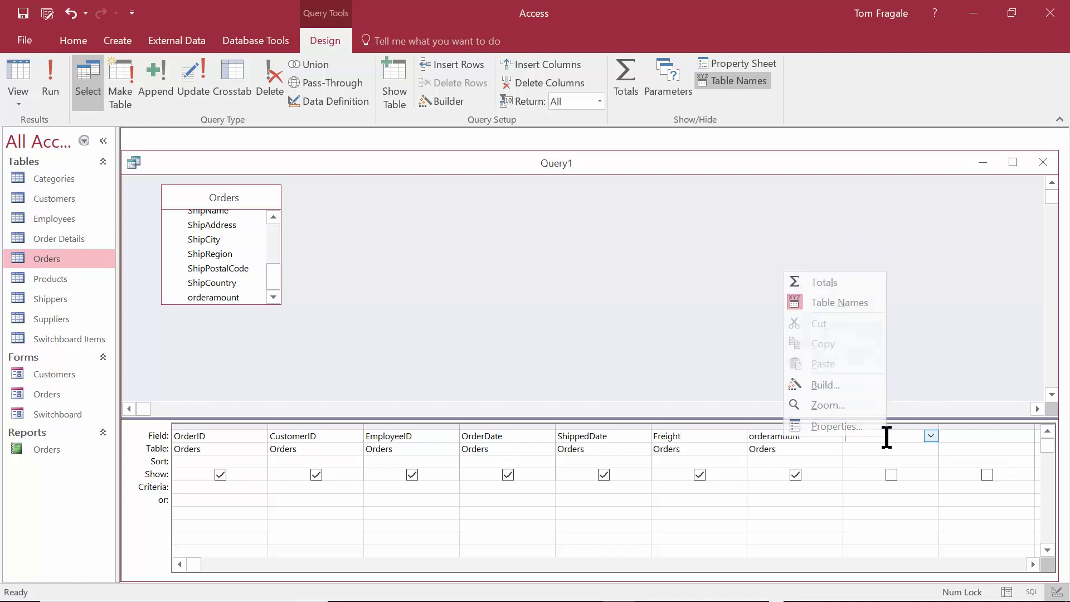
click(857, 392)
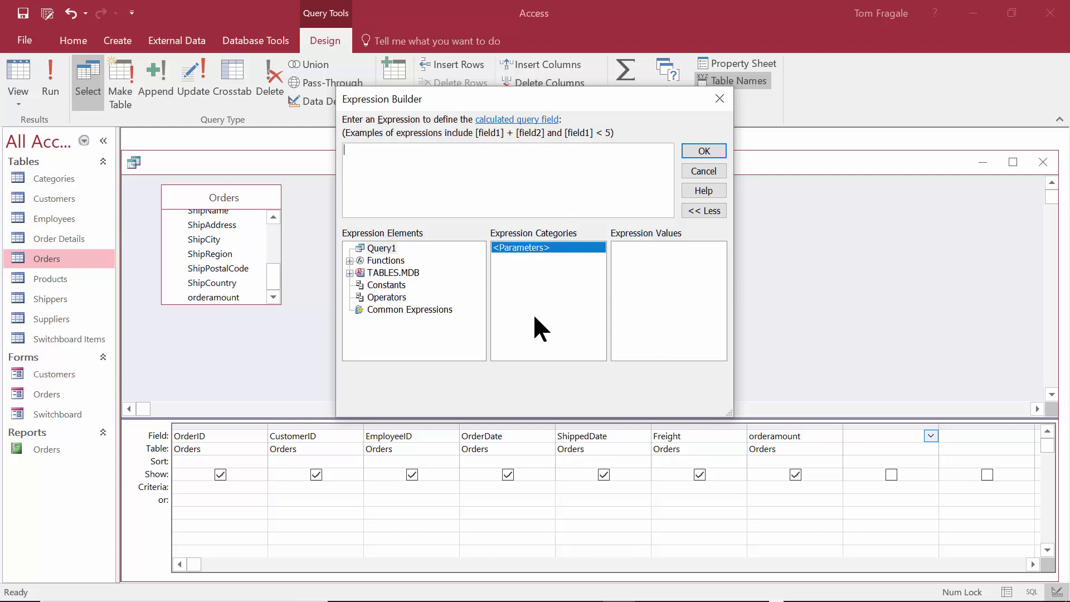
click(718, 171)
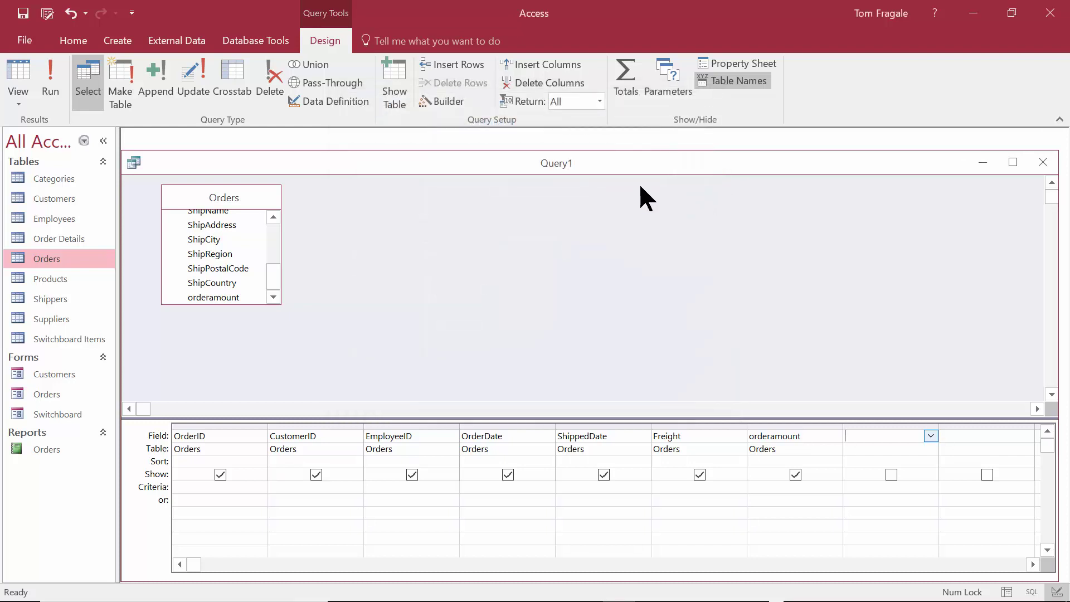
Save the query as QRY_Calculated_Fields
click(24, 14)
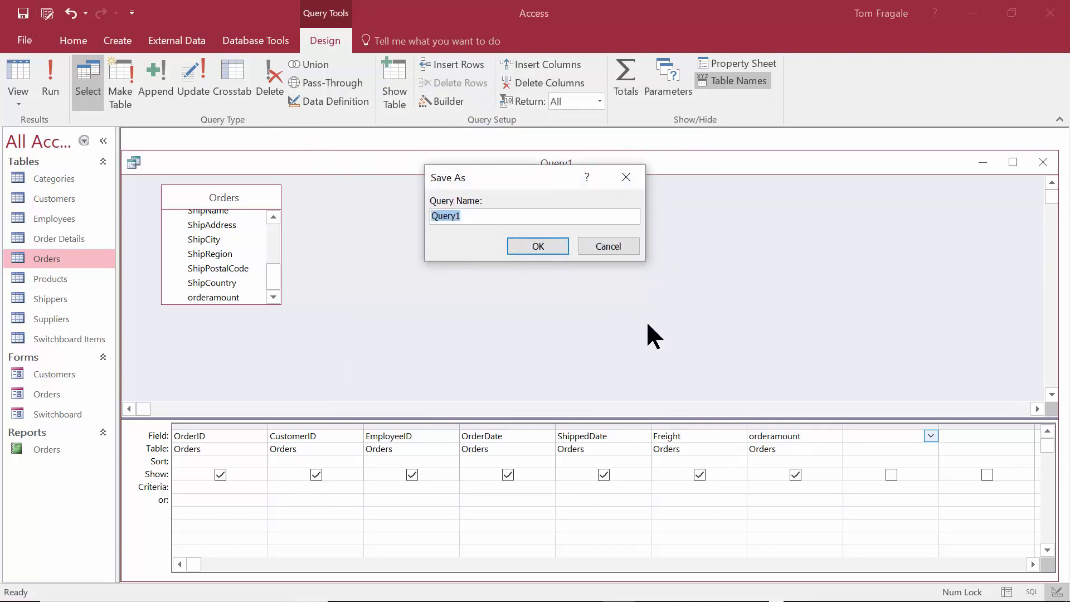
text(QRY_c)
key(BackSpace)
text(Calcu)
text(lated)
text(-)
key(BackSpace)
text(_fd)
key(BackSpace)
key(BackSpace)
key(BackSpace)
text(Fields)
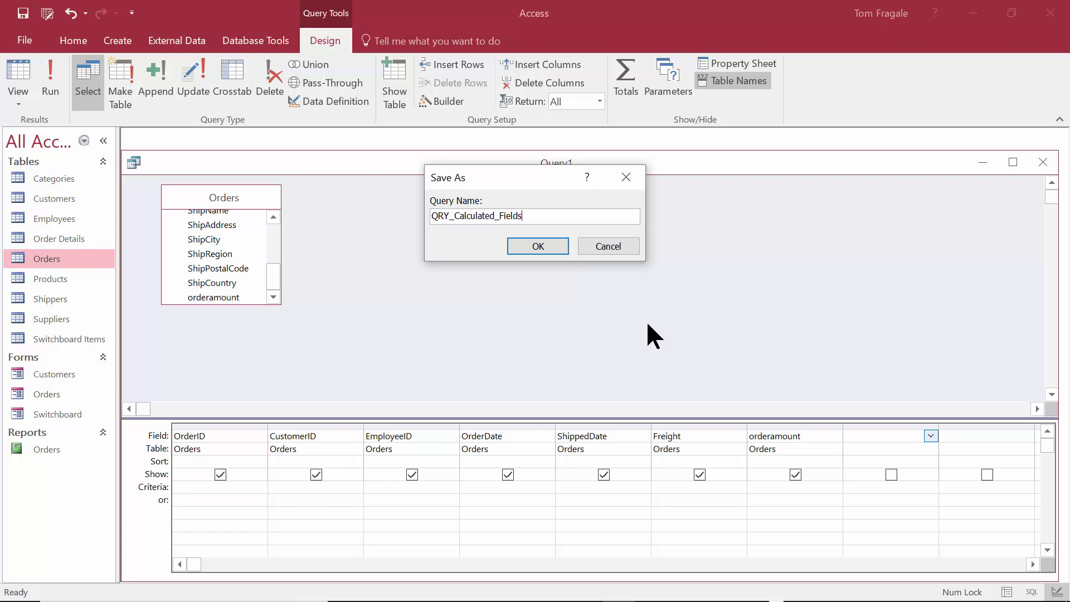
key(Return)
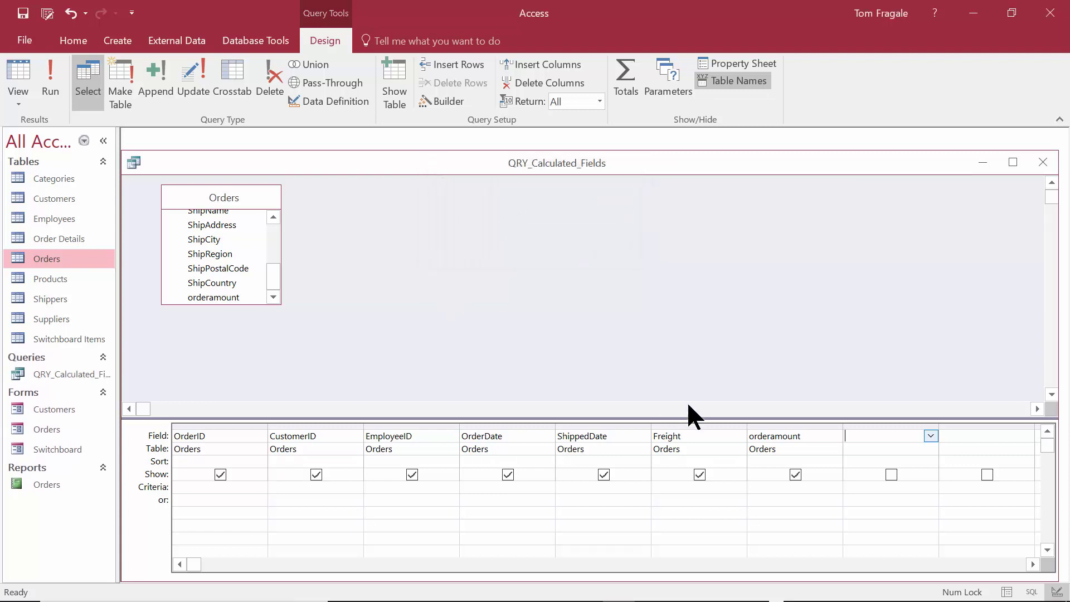
Build the expression [ShippedDate] - [OrderDate] in the empty column after orderamount and run the query
click(858, 437)
right_click(859, 437)
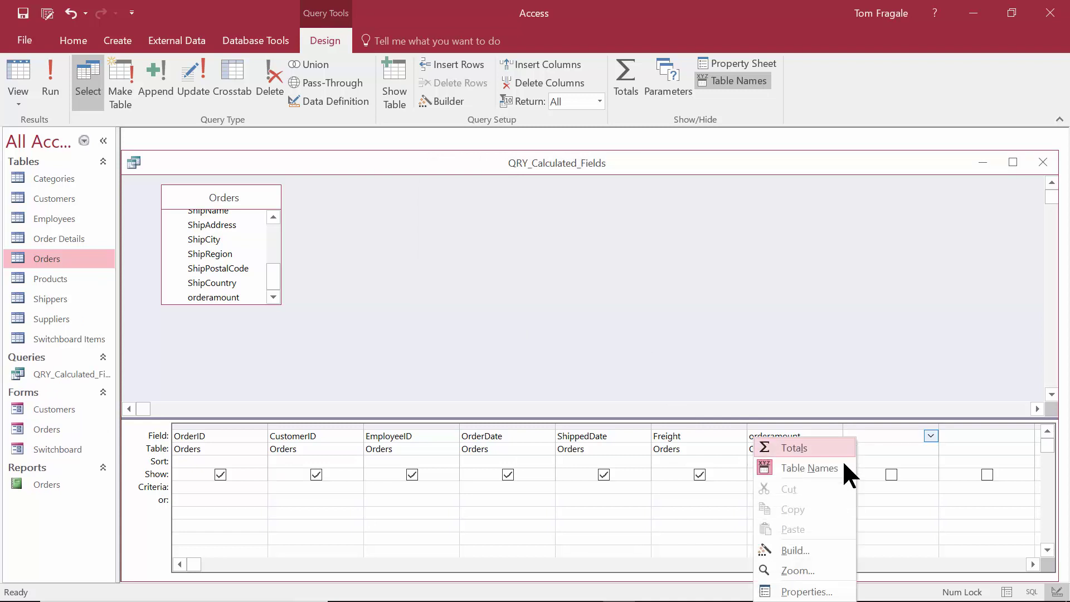
click(801, 551)
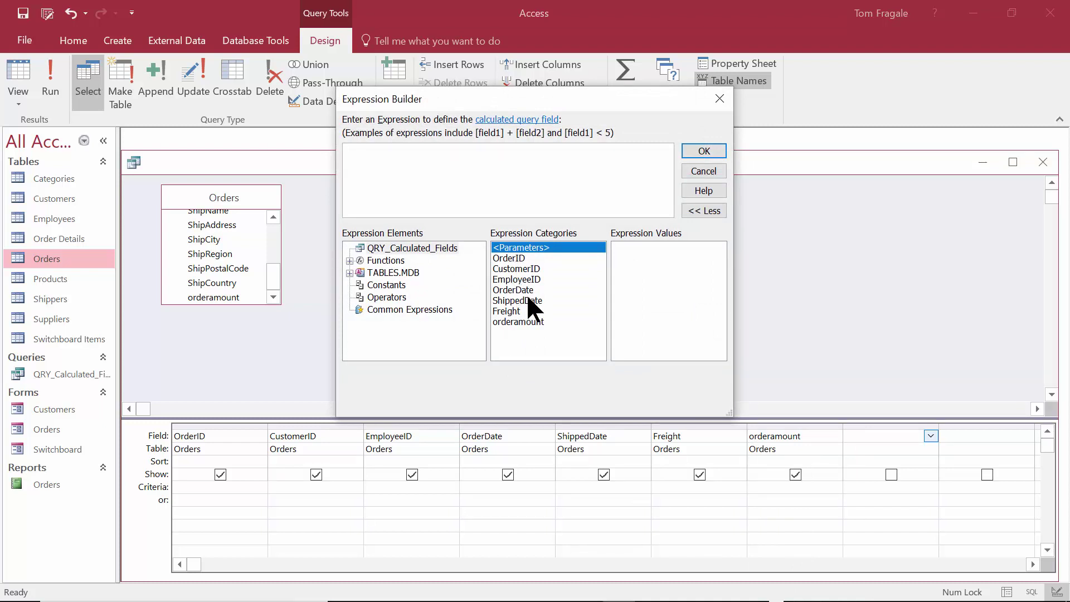
drag(482, 101, 509, 124)
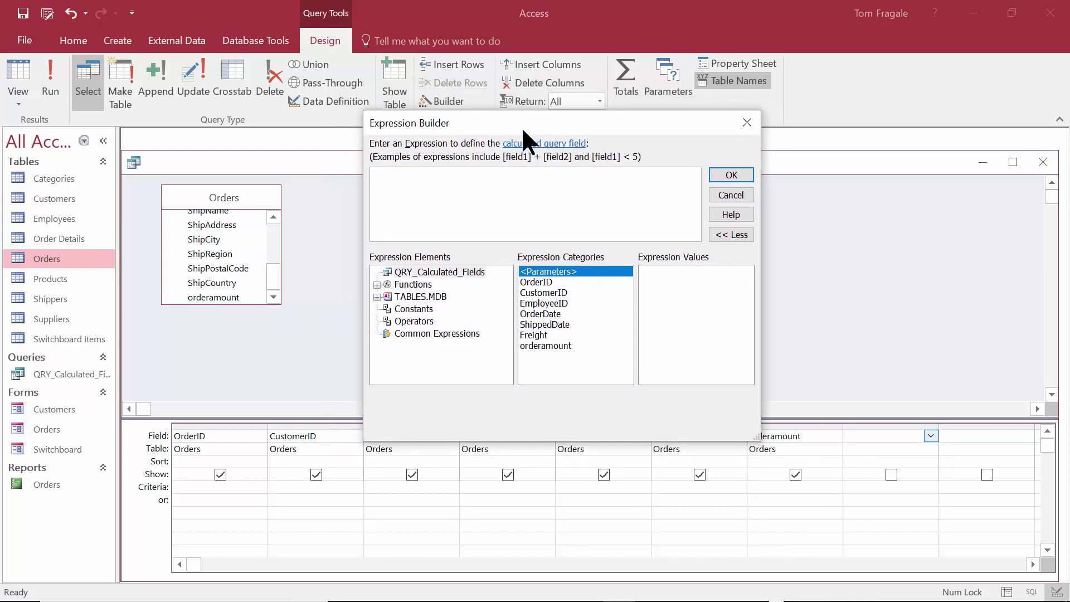
double_click(544, 326)
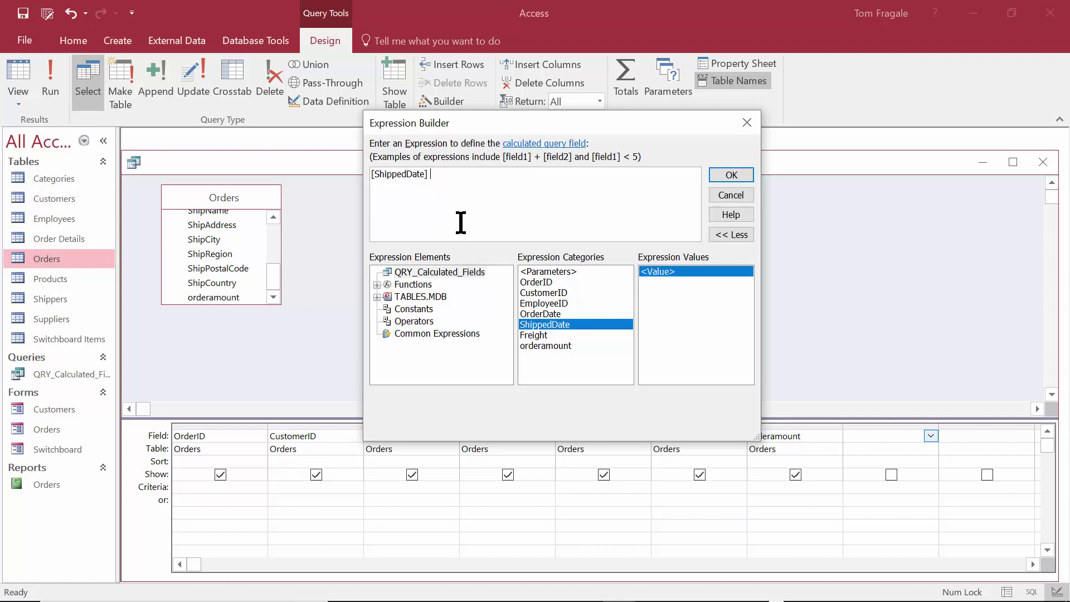
text(-)
double_click(542, 314)
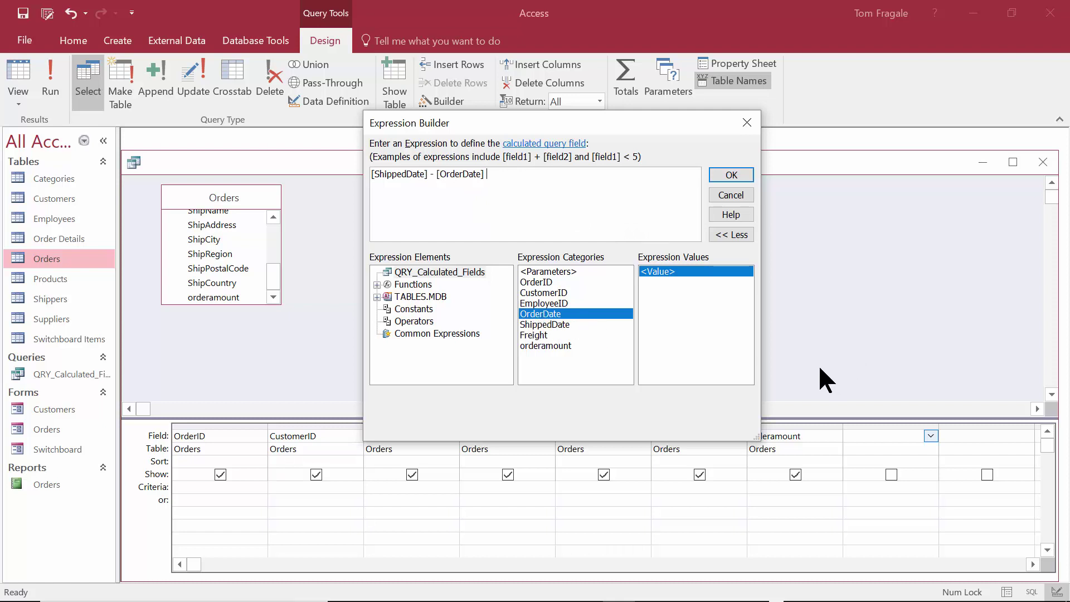
click(719, 176)
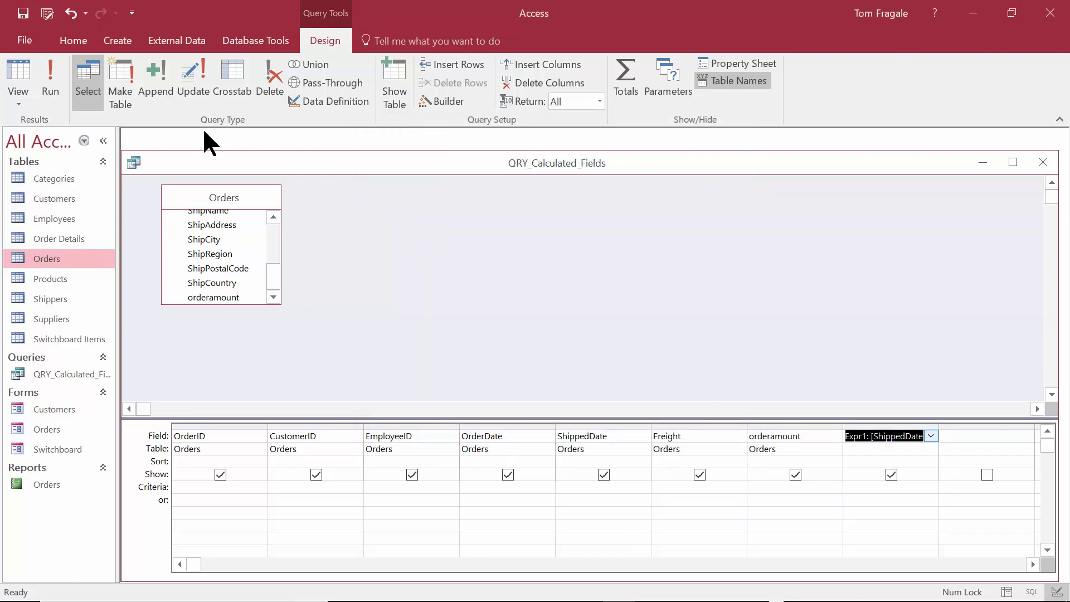
click(45, 76)
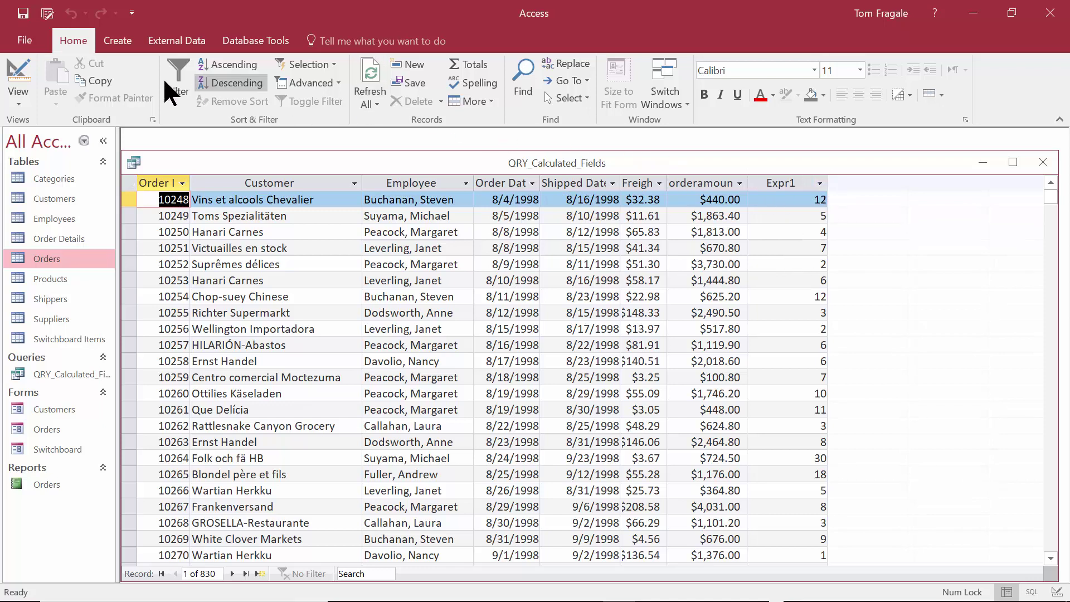
Return to the query design and rename the calculated field from Expr1 to Days
click(18, 75)
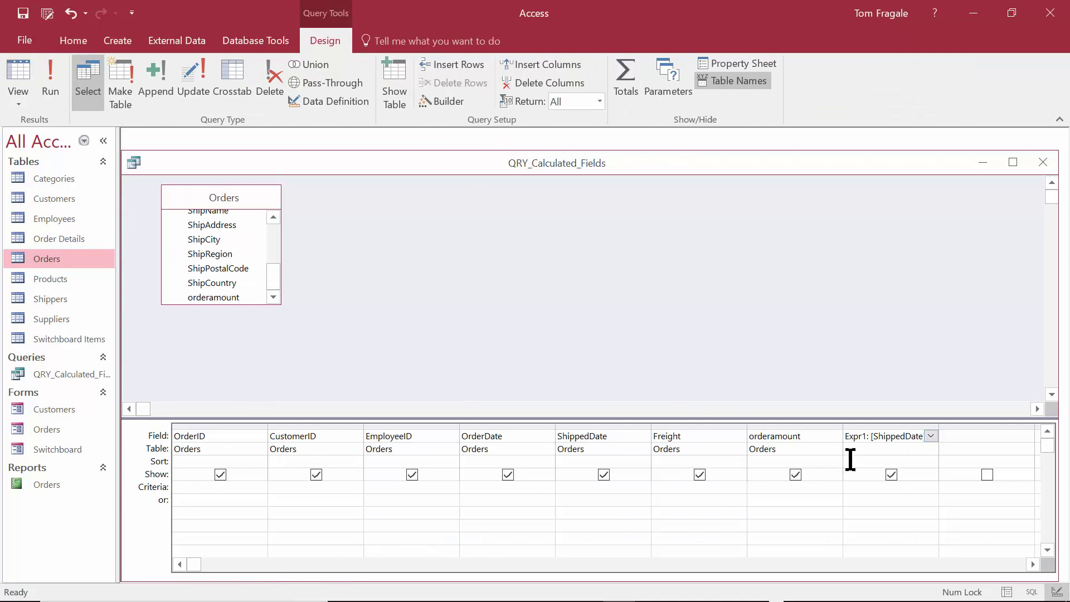
click(863, 436)
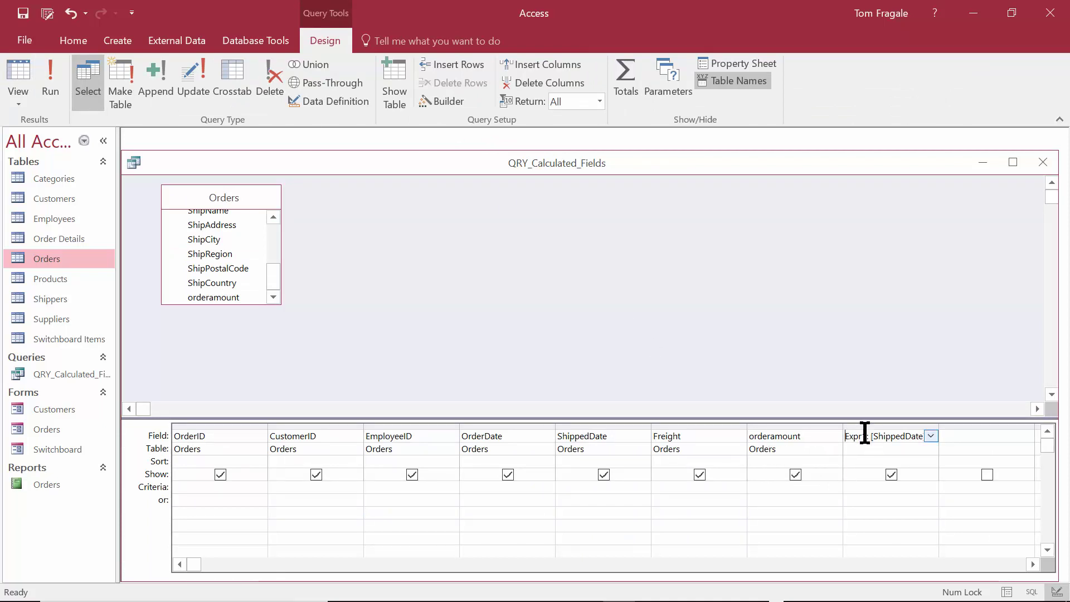
double_click(862, 436)
text(Days)
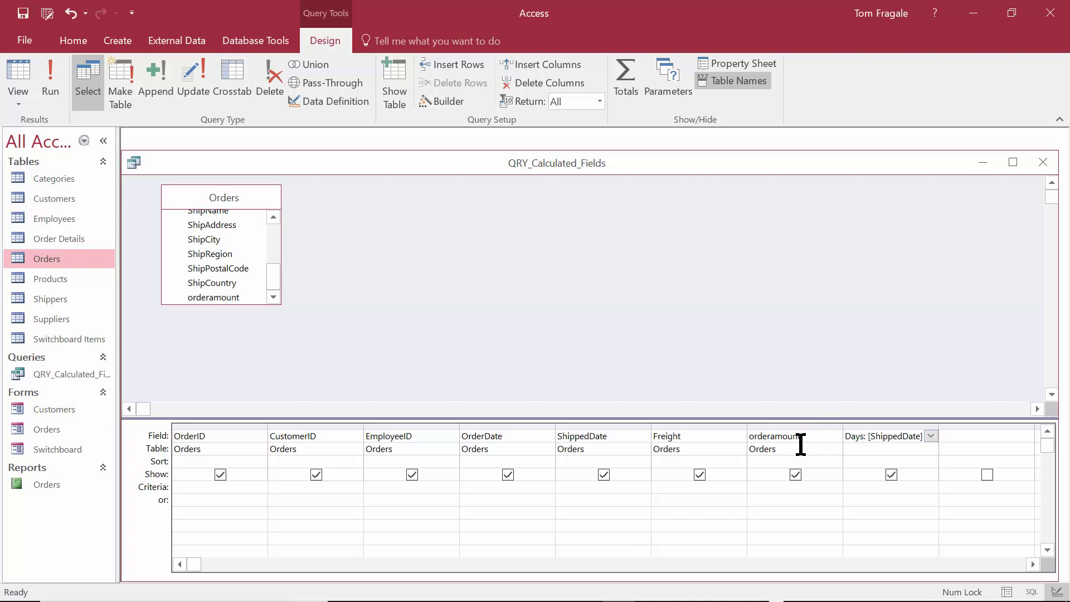
Extend the calculated field's name to Days To Ship and run the query, returning to the design
text( To Ship)
click(43, 63)
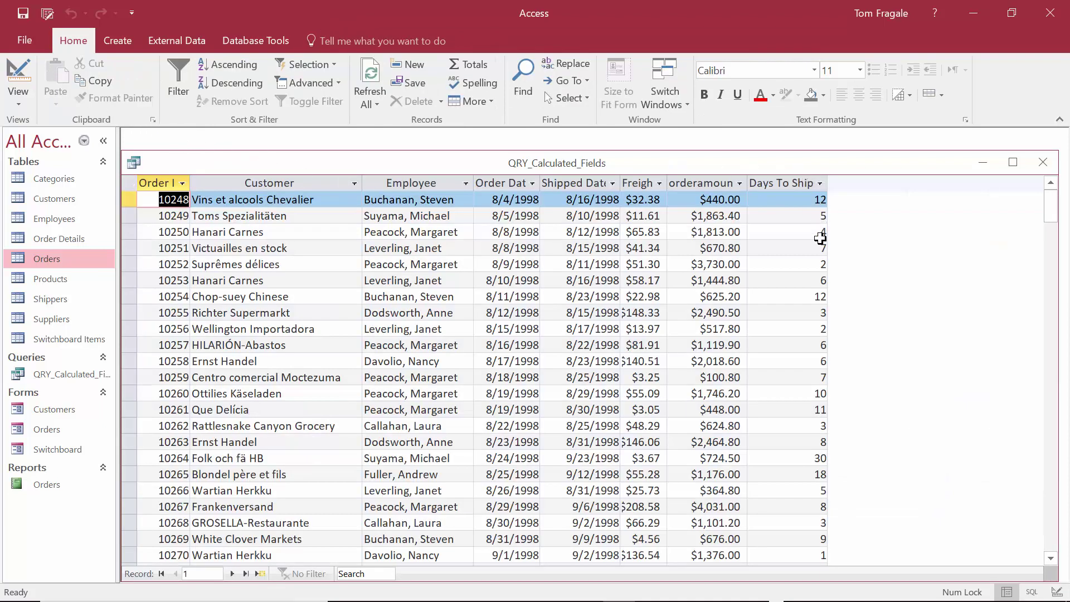
click(12, 75)
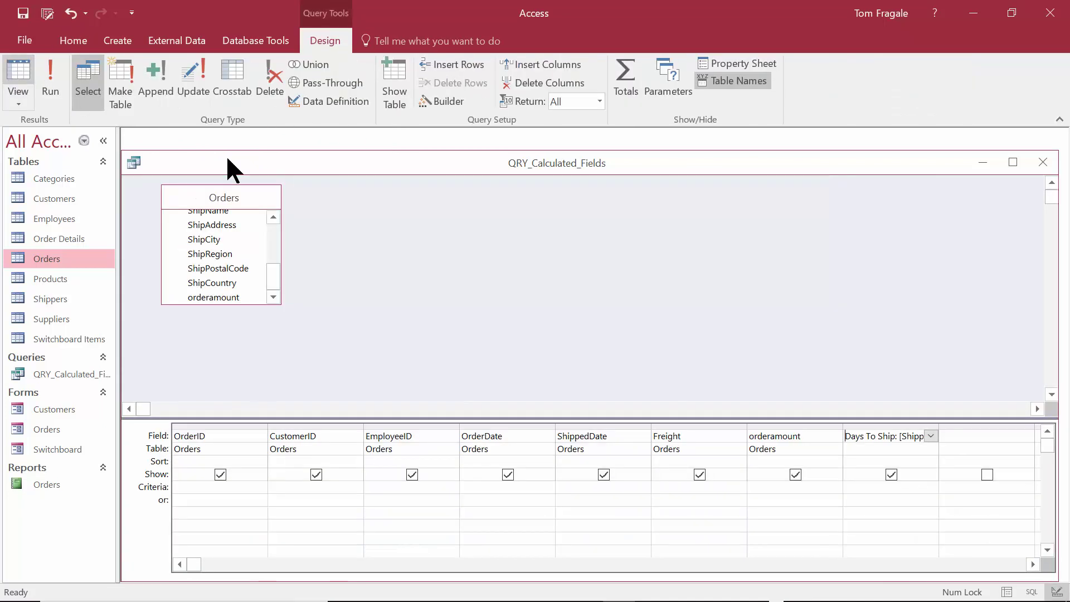
Build the expression [orderamount] * 6% in the empty column after Days To Ship and try to run the query
click(1033, 564)
click(1033, 564)
click(1033, 564)
click(1033, 564)
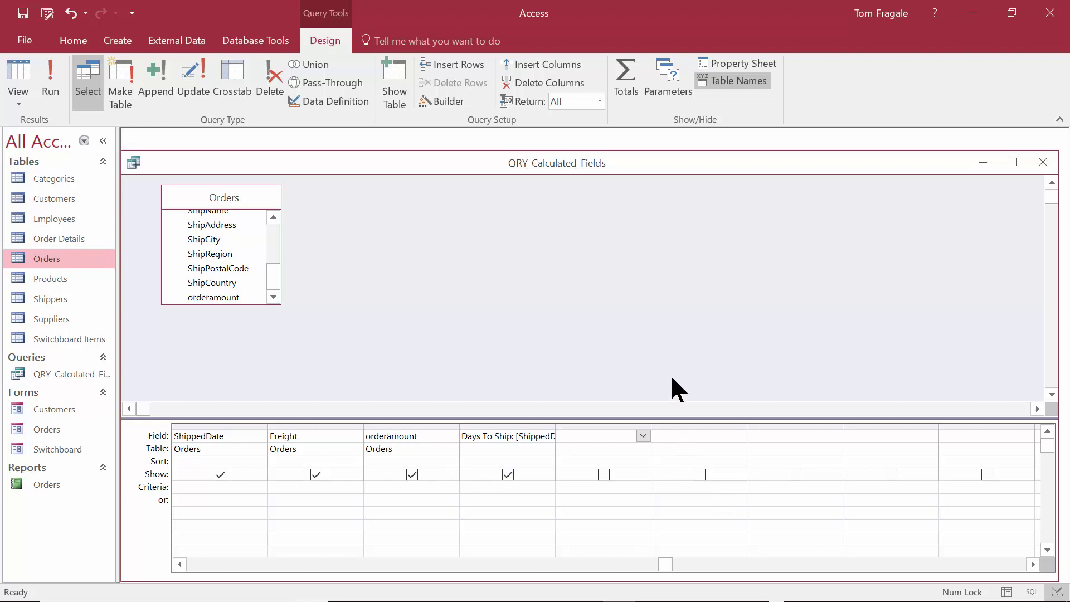
right_click(587, 435)
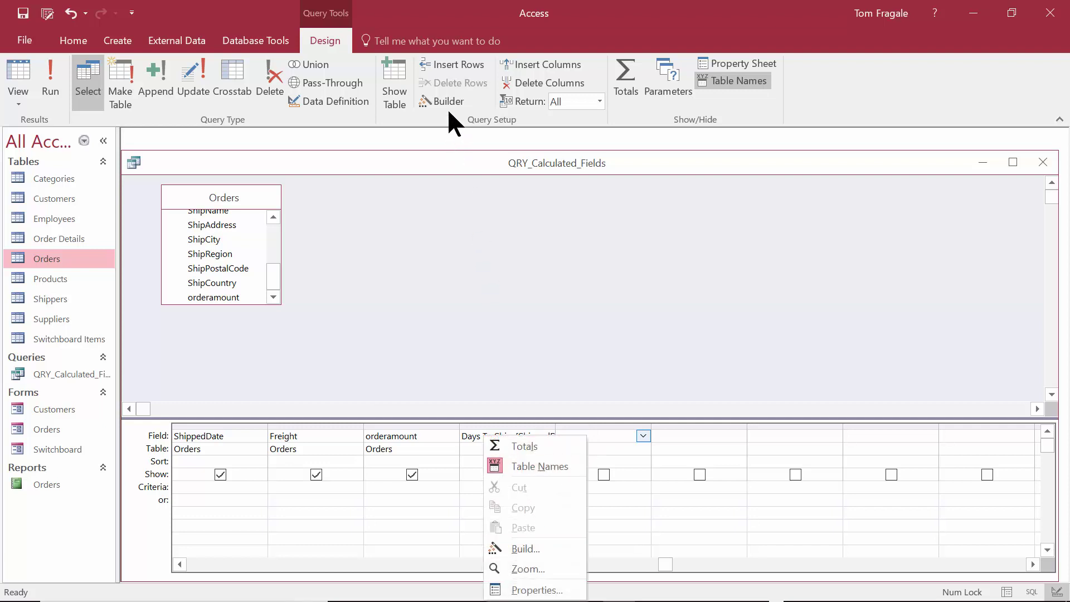
click(526, 549)
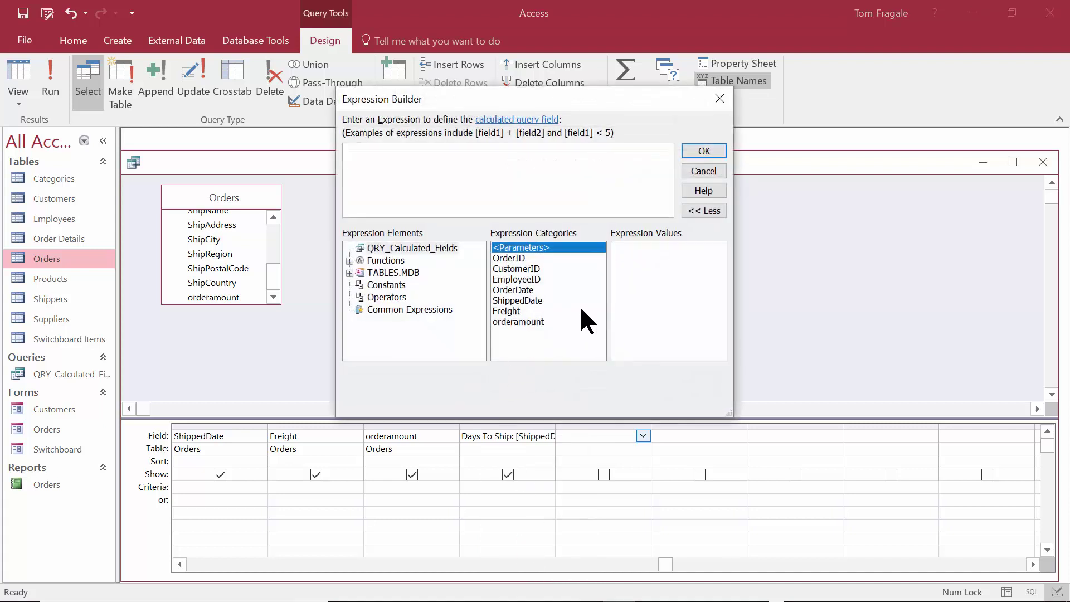
double_click(514, 322)
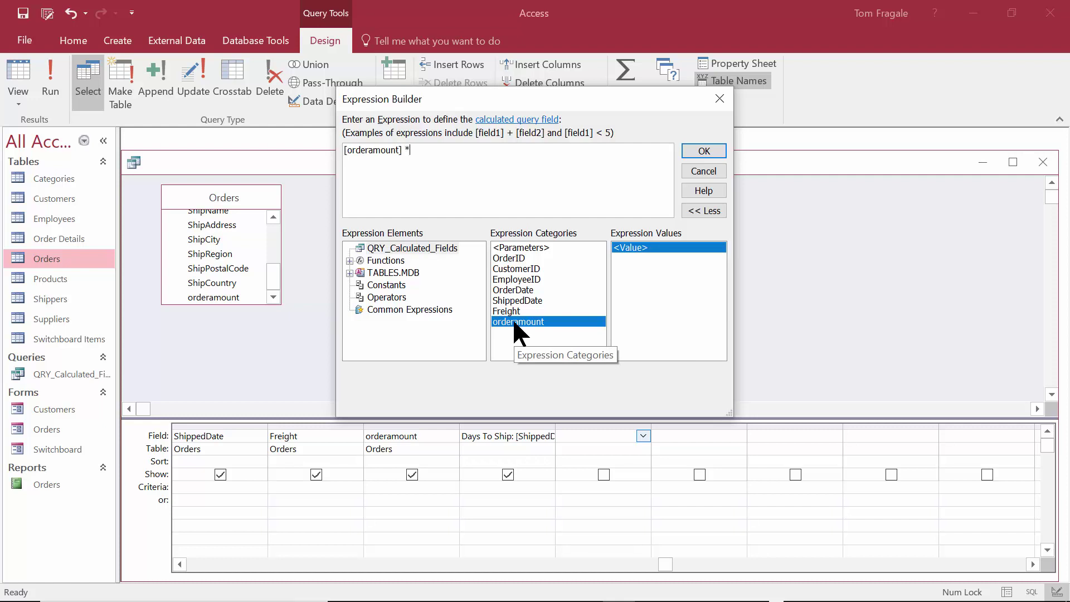
text(* 6%)
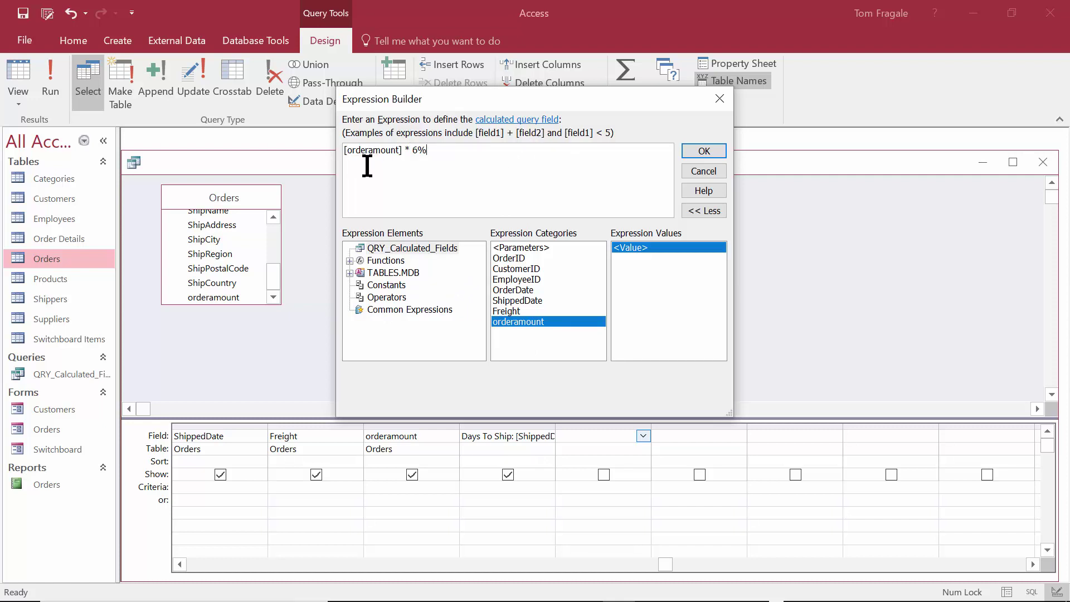
click(698, 152)
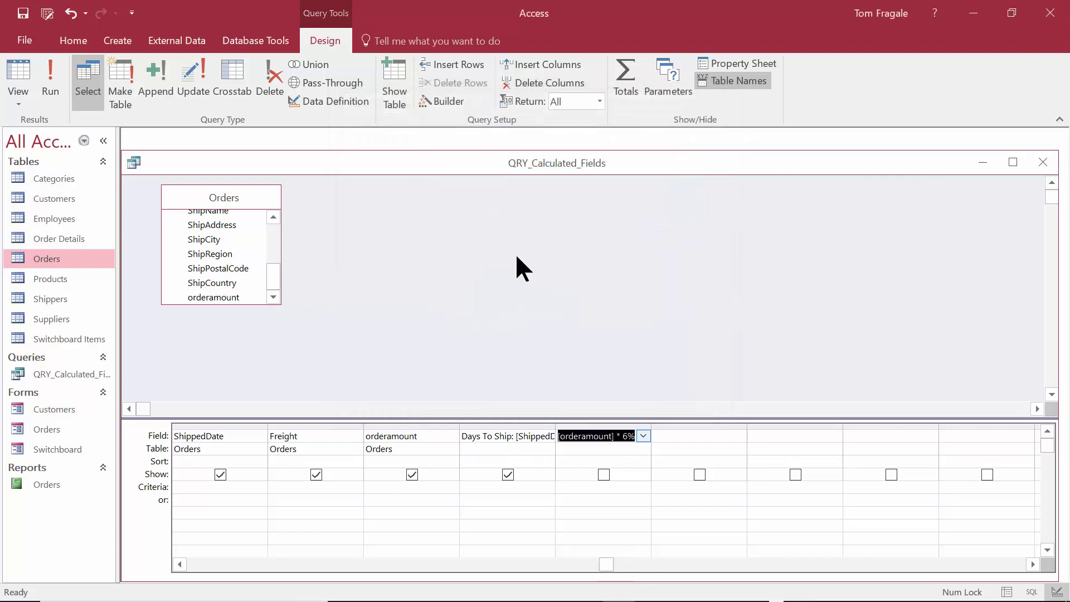
click(52, 74)
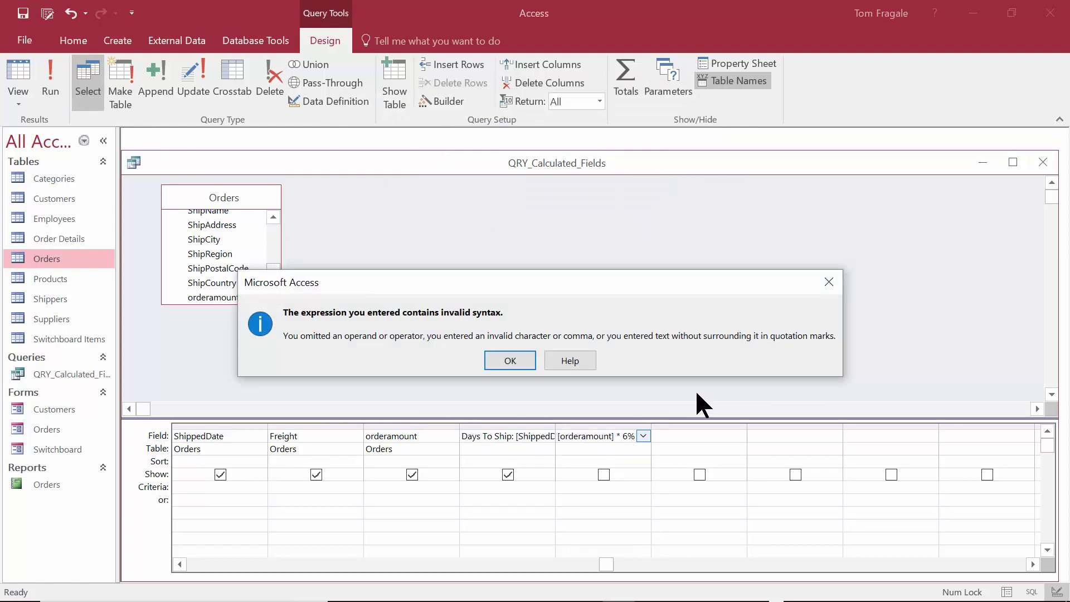
click(516, 363)
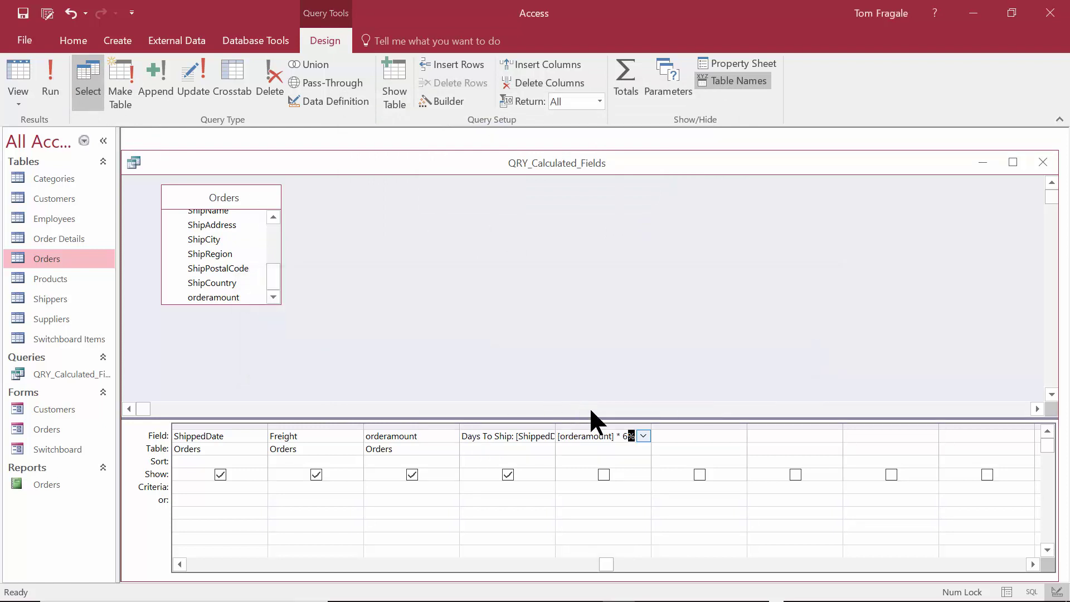
Replace 6% with .06 in the orderamount expression and run the query
double_click(628, 436)
text(.06)
click(53, 86)
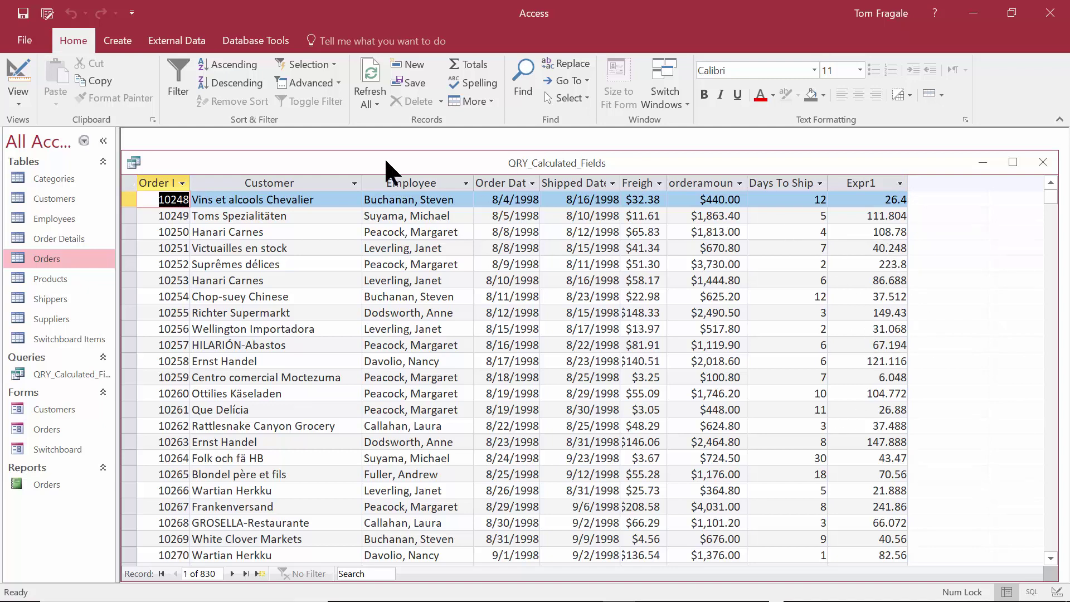
Return to the query design, rename the calculated field Expr1 to Sales Tax and run the query
click(14, 75)
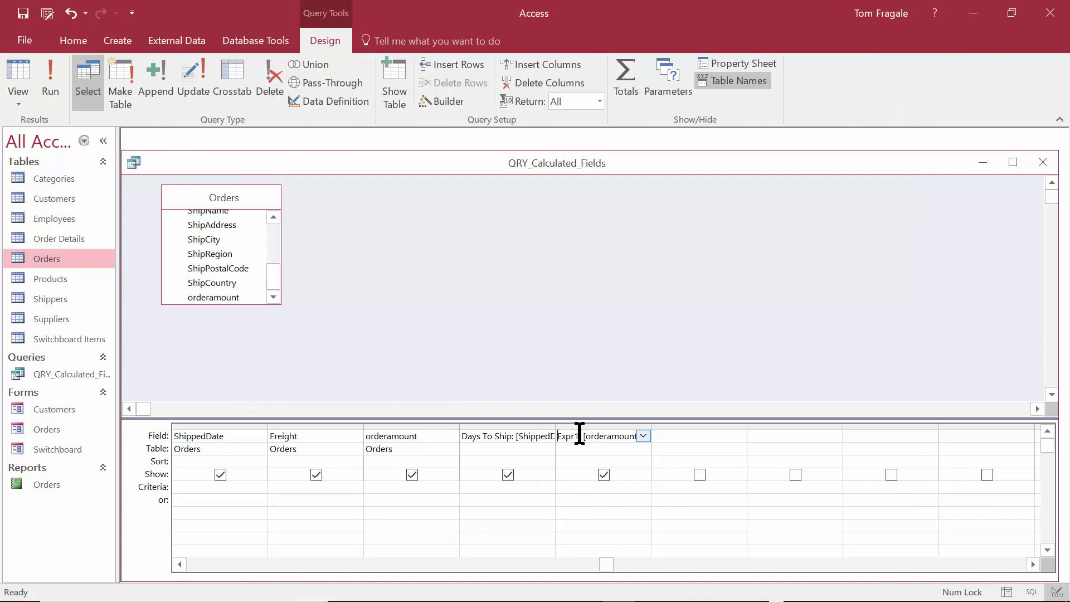
drag(581, 445, 552, 441)
text(Sales R)
key(BackSpace)
text(Tax)
click(49, 78)
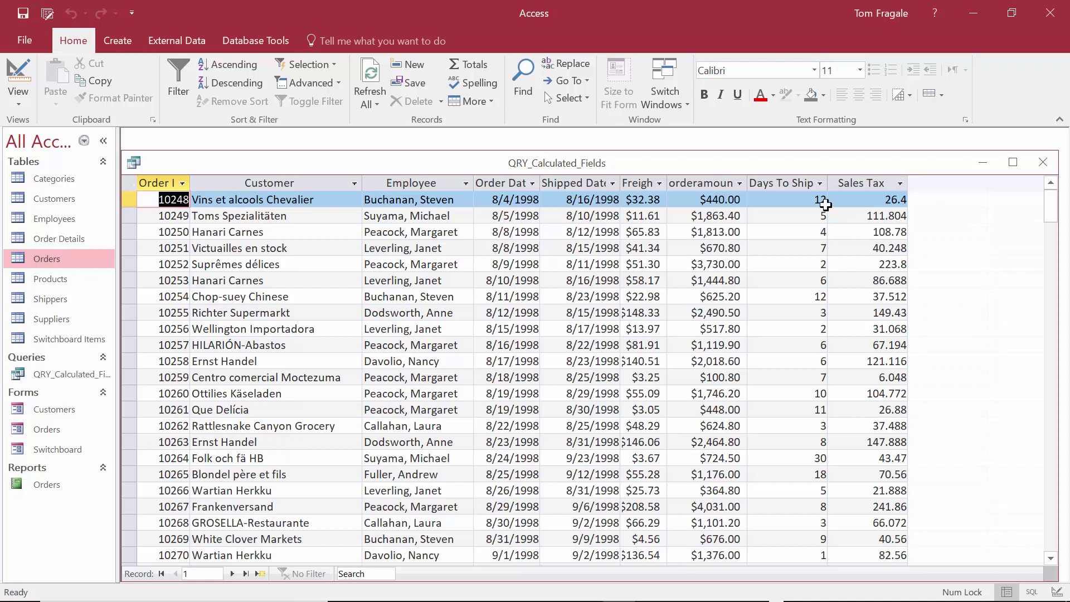
Set the Sales Tax field's format to Currency in the query design and run the query
click(17, 75)
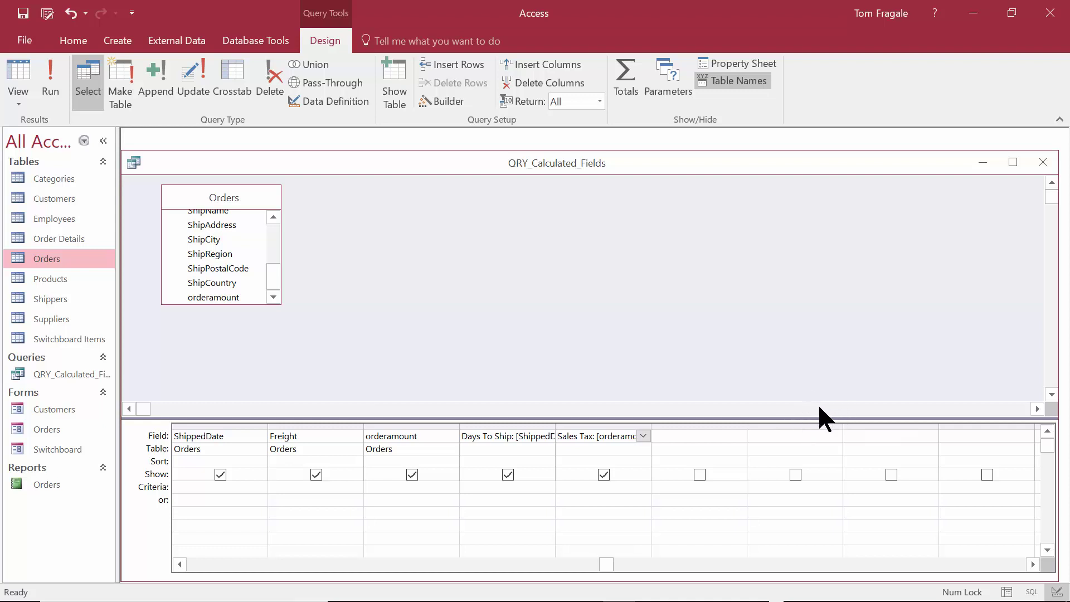
right_click(596, 437)
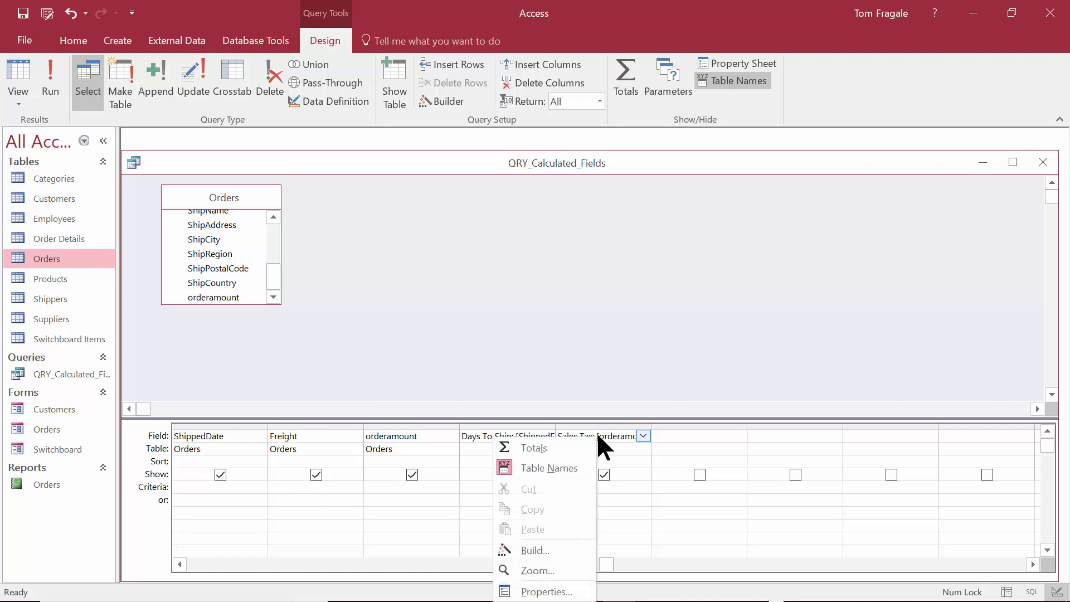
click(547, 592)
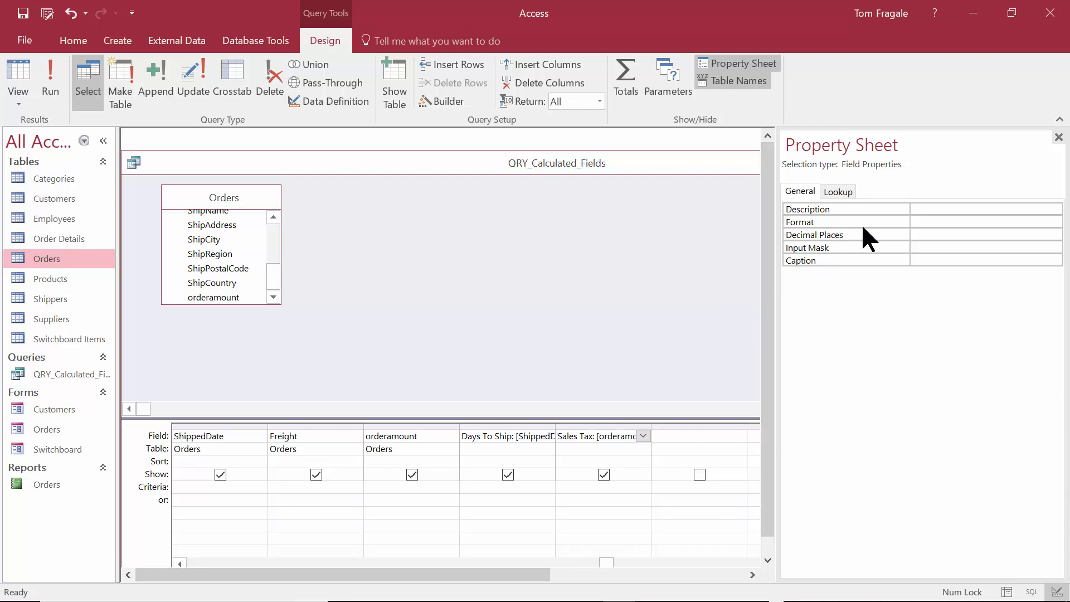
click(928, 235)
click(932, 223)
click(1054, 221)
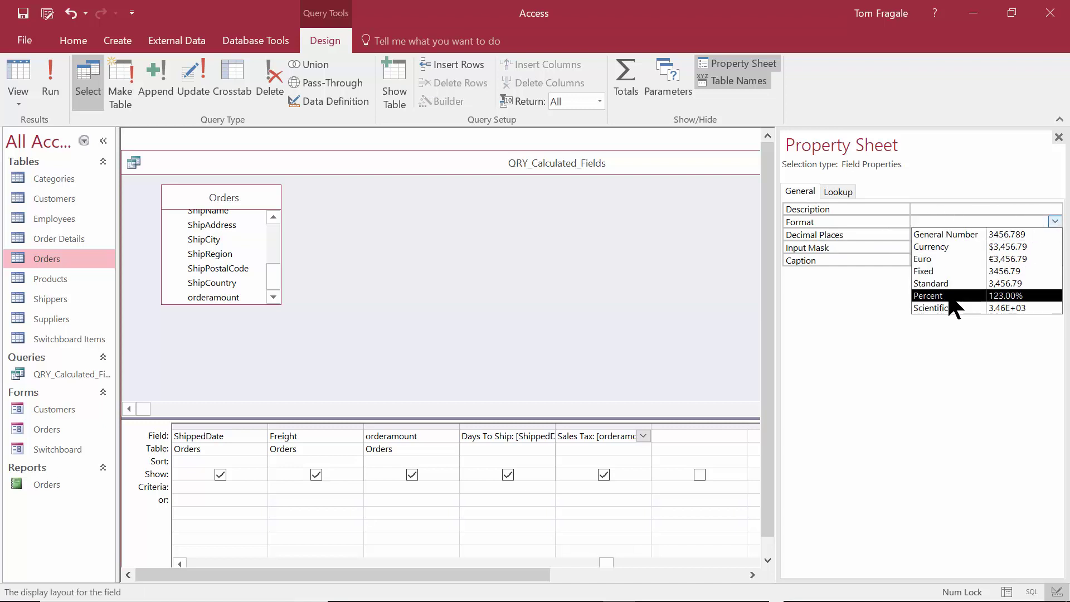
click(944, 249)
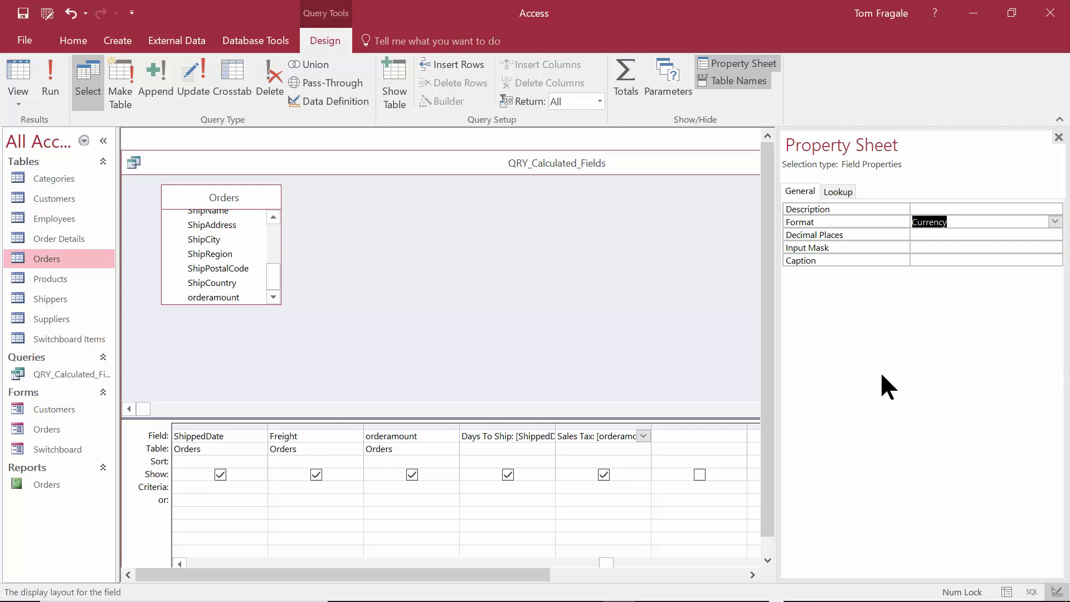
click(42, 69)
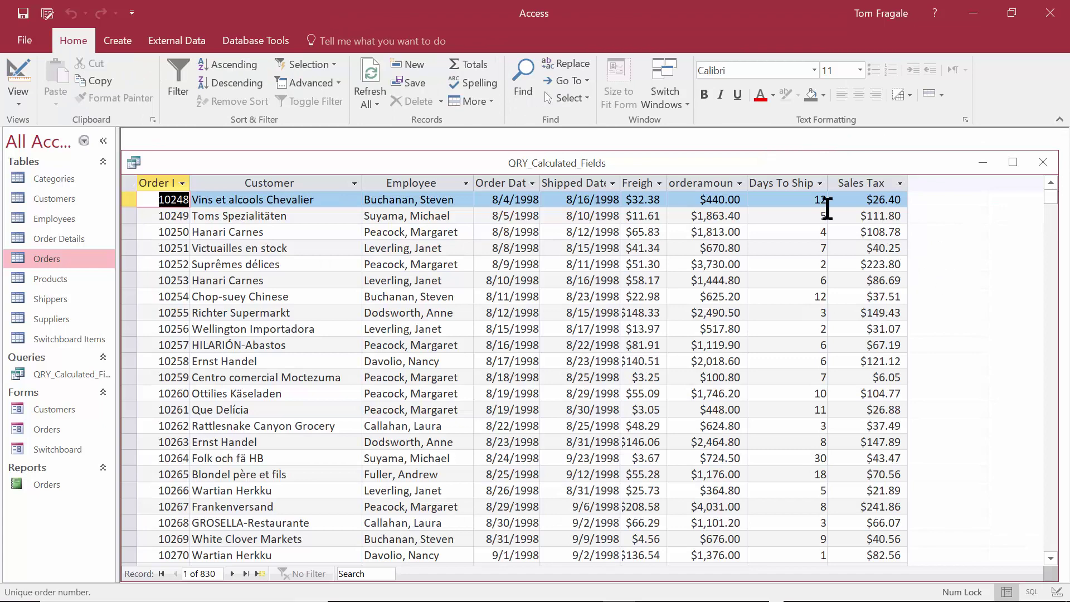
Return to the query design and review the Format and Decimal Places properties of the Sales Tax field
click(18, 78)
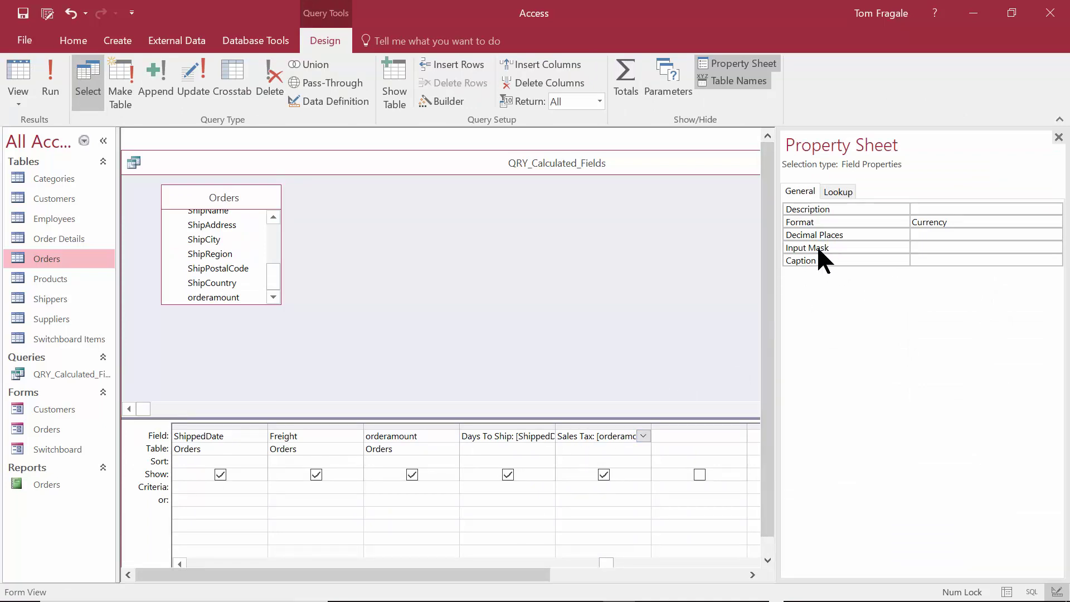
click(963, 223)
click(924, 235)
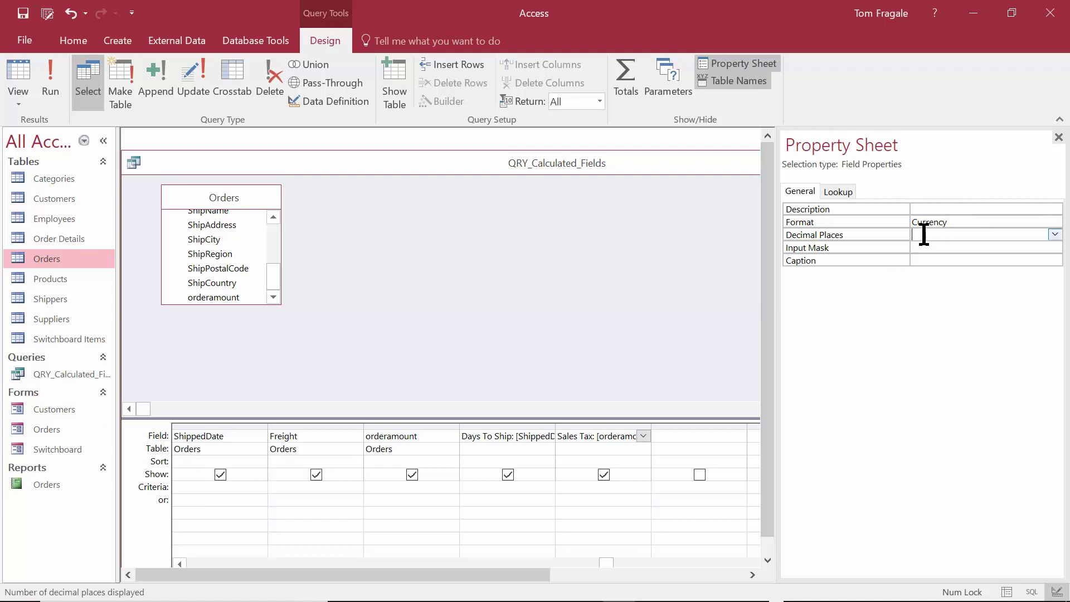
click(584, 321)
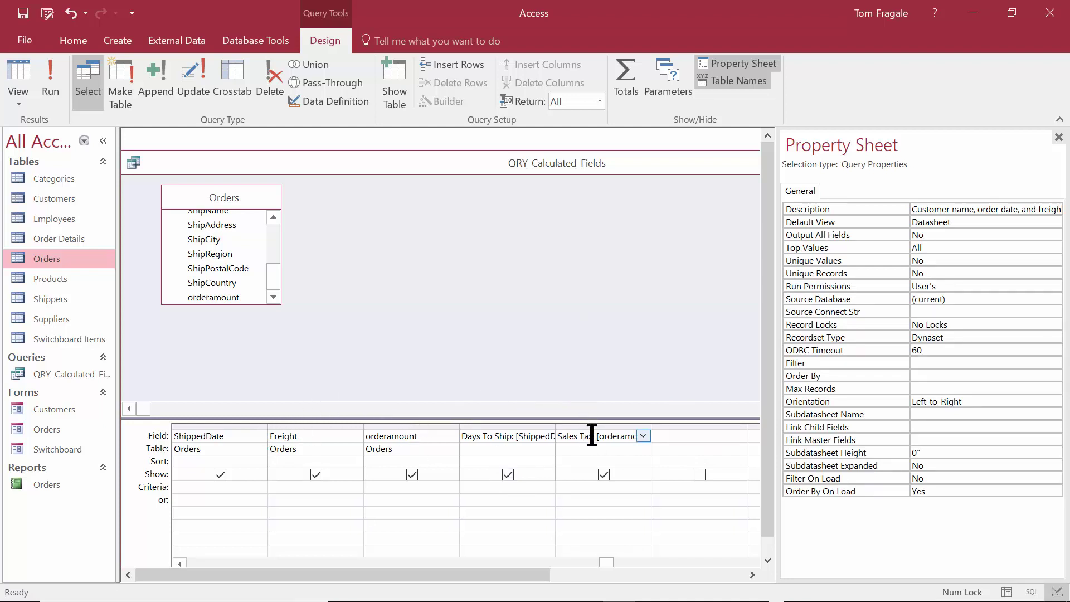
click(680, 437)
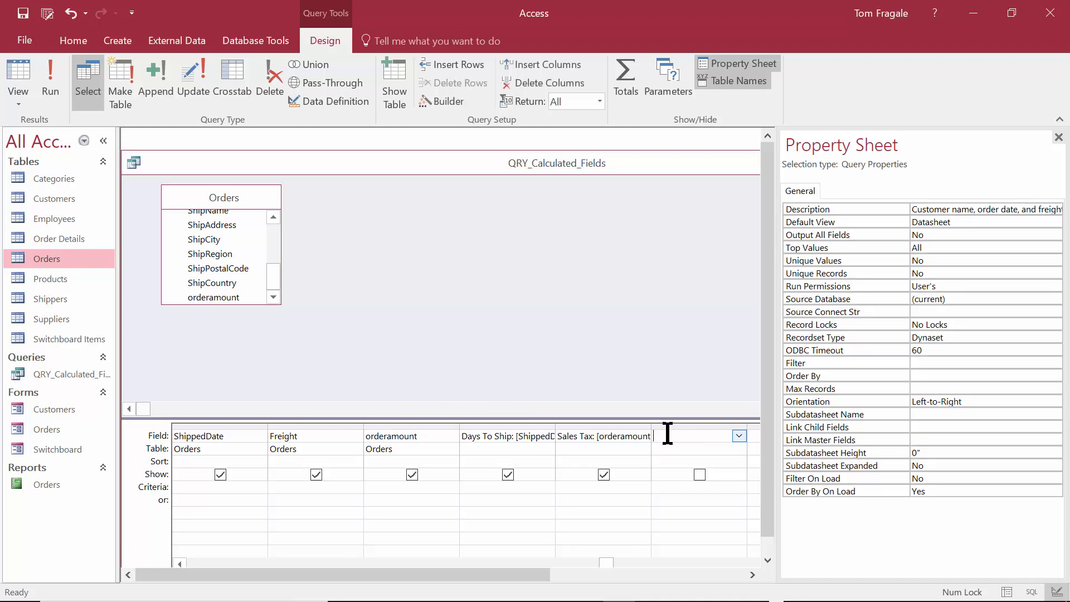
right_click(676, 439)
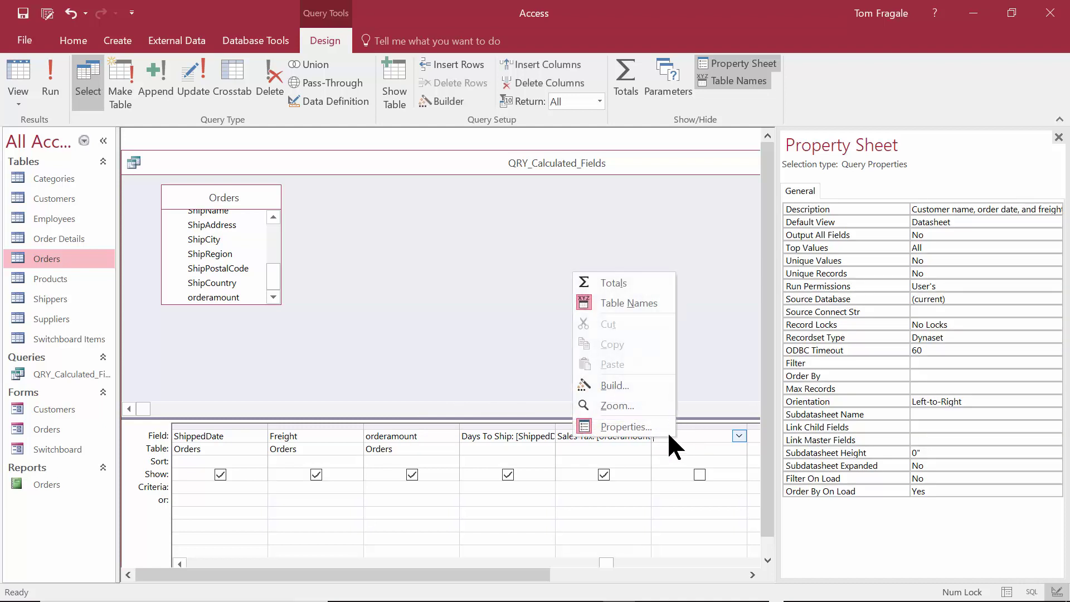
click(637, 386)
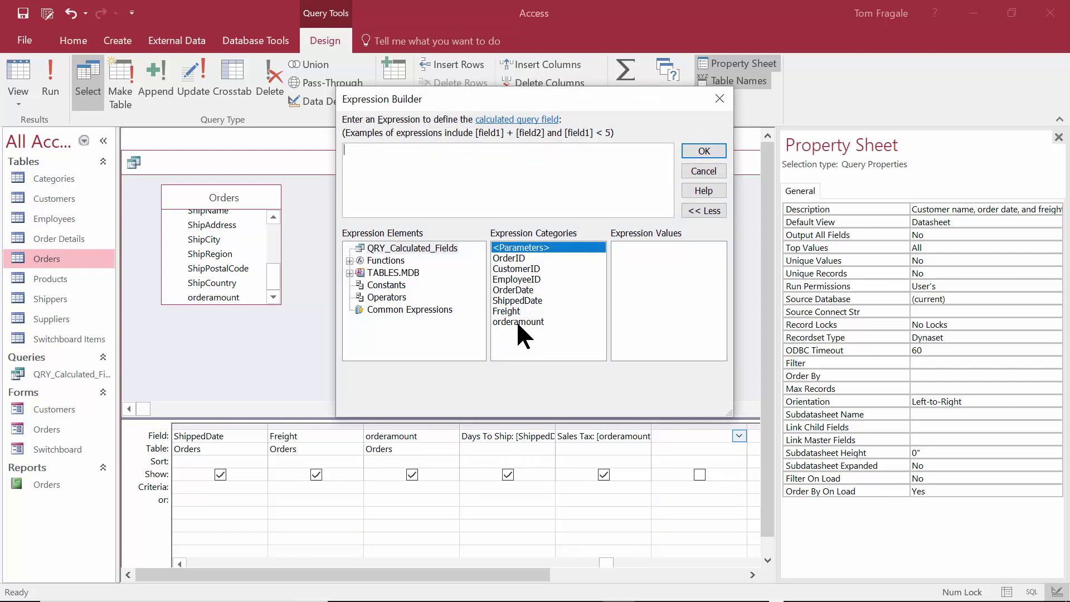
click(704, 171)
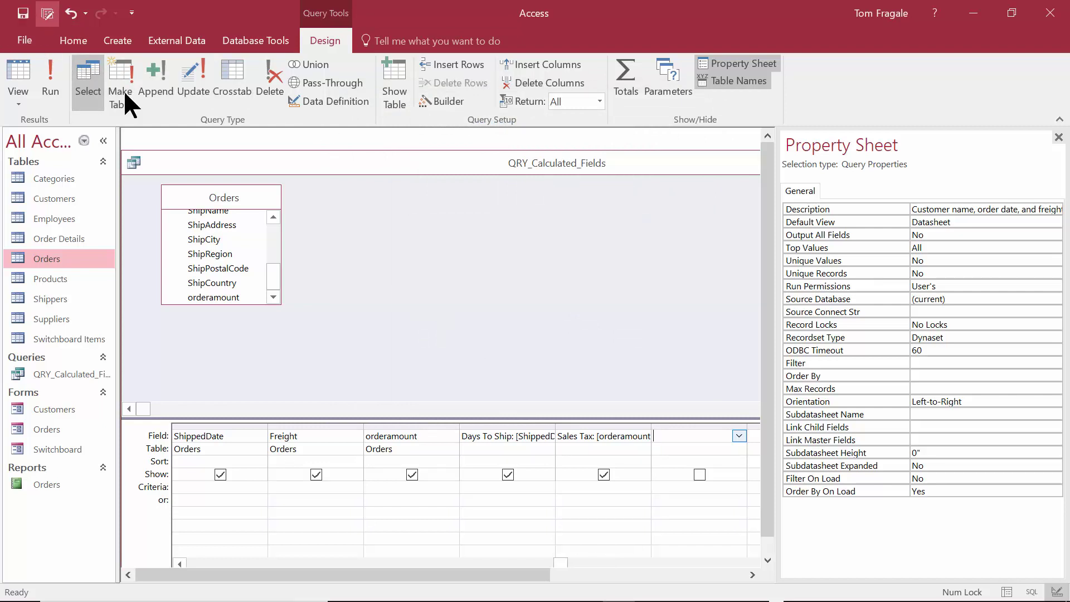
Build the expression [orderamount] + [Freight] + [Sales Tax] in the empty column after Sales Tax
click(675, 438)
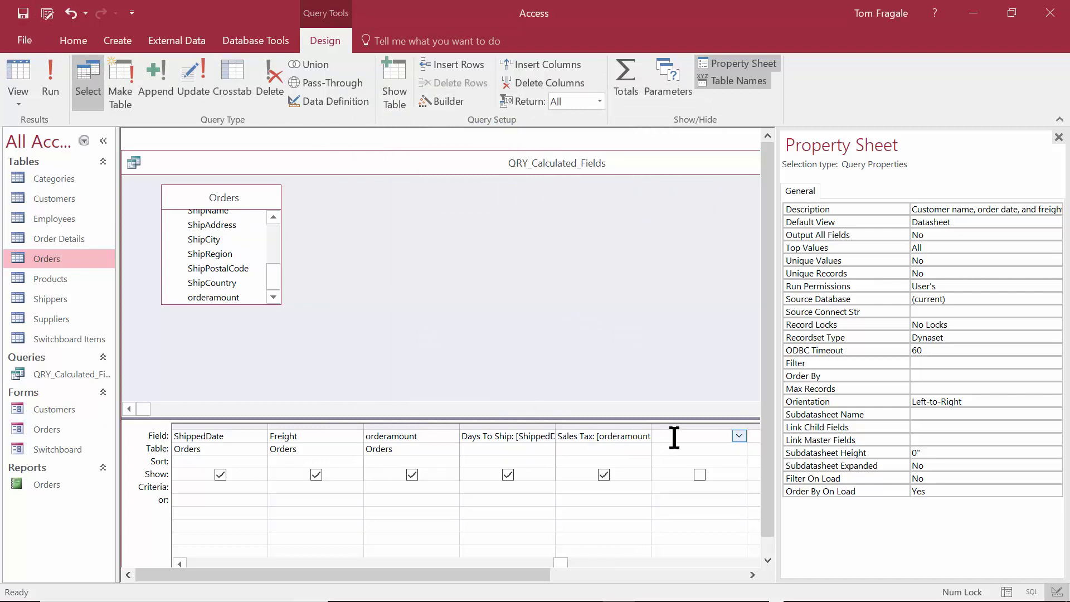
right_click(675, 437)
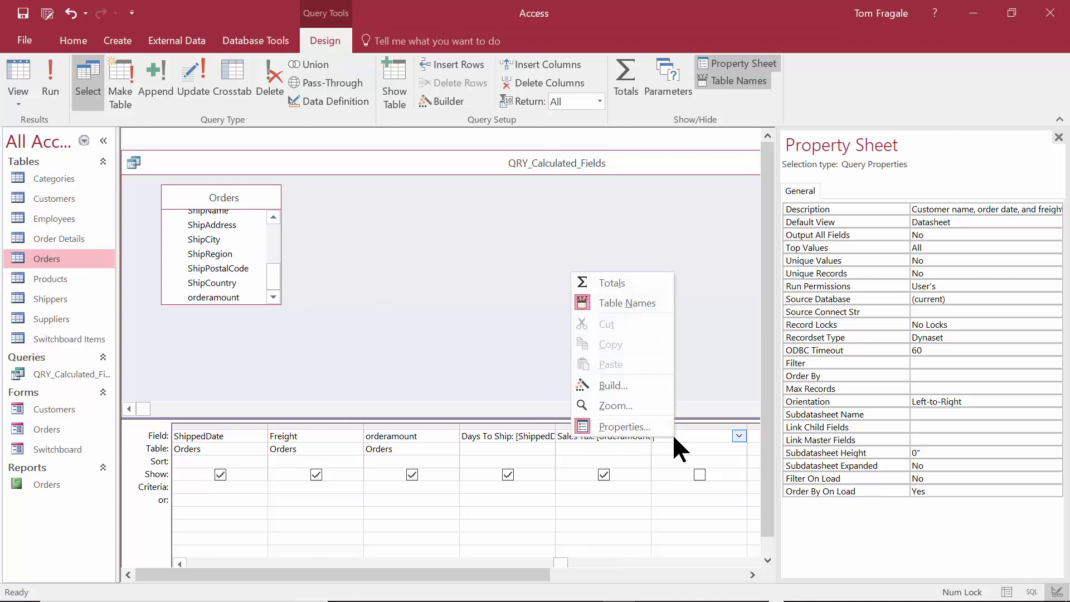
click(640, 390)
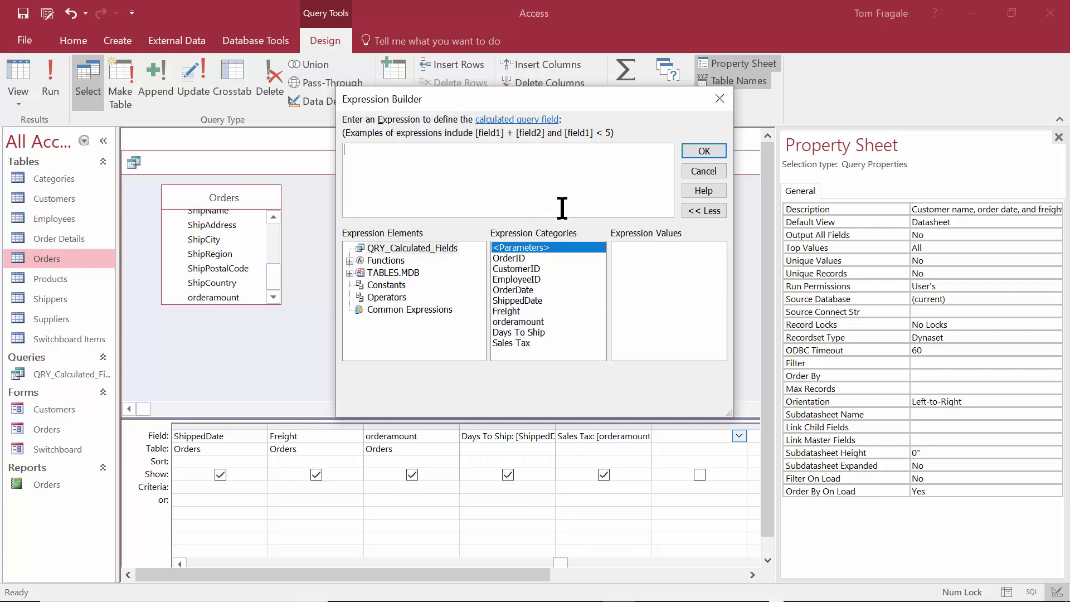
double_click(518, 322)
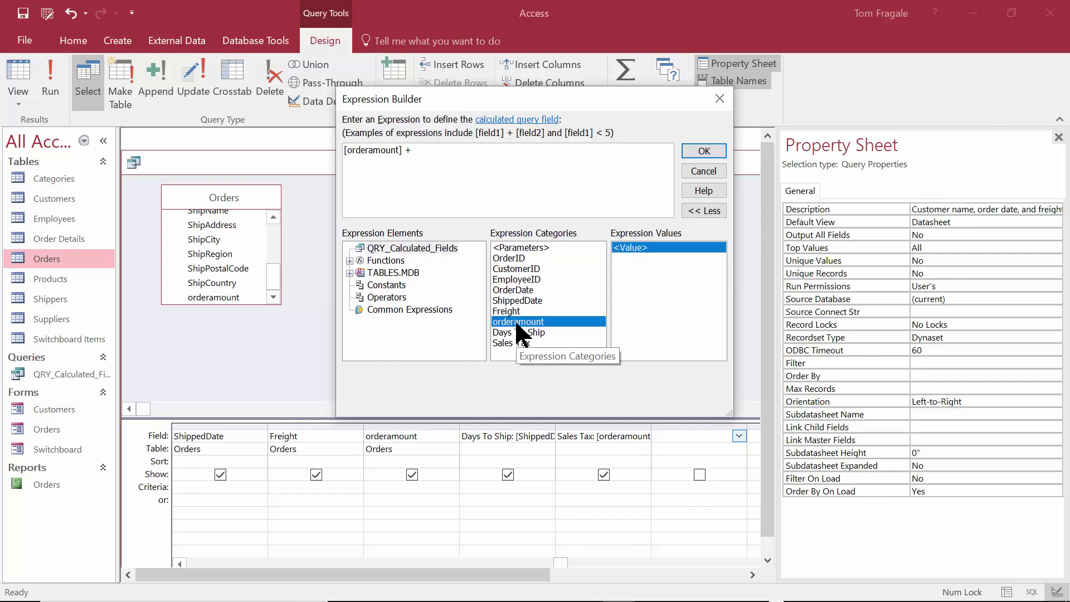
double_click(512, 311)
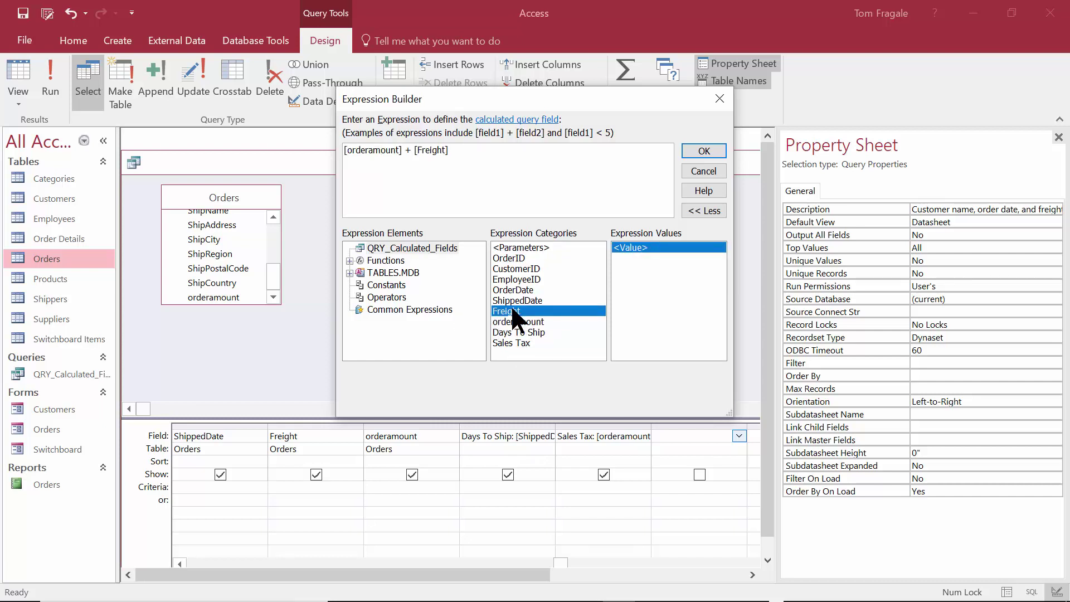
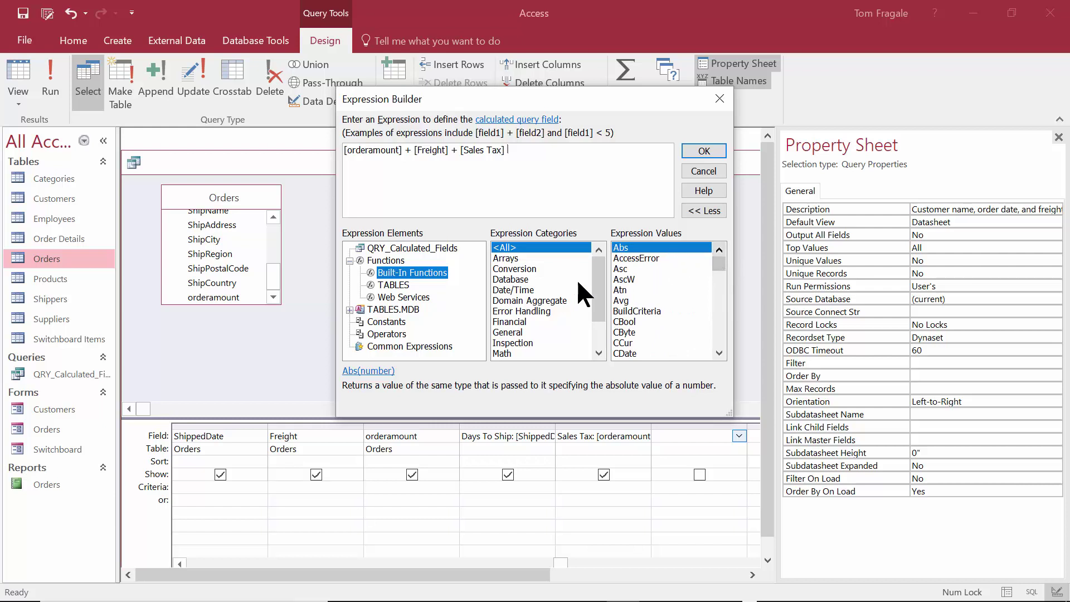
Examine the built-in functions and their categories available in the Expression Builder
mouse_move(599, 258)
mouse_down()
mouse_move(599, 318)
mouse_move(601, 259)
mouse_up()
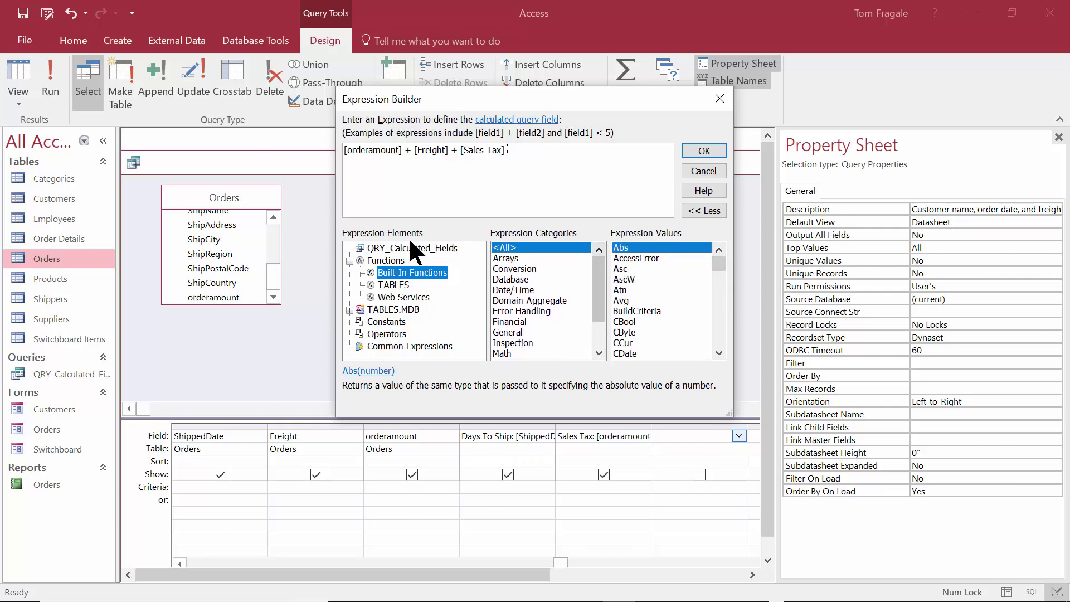
click(350, 260)
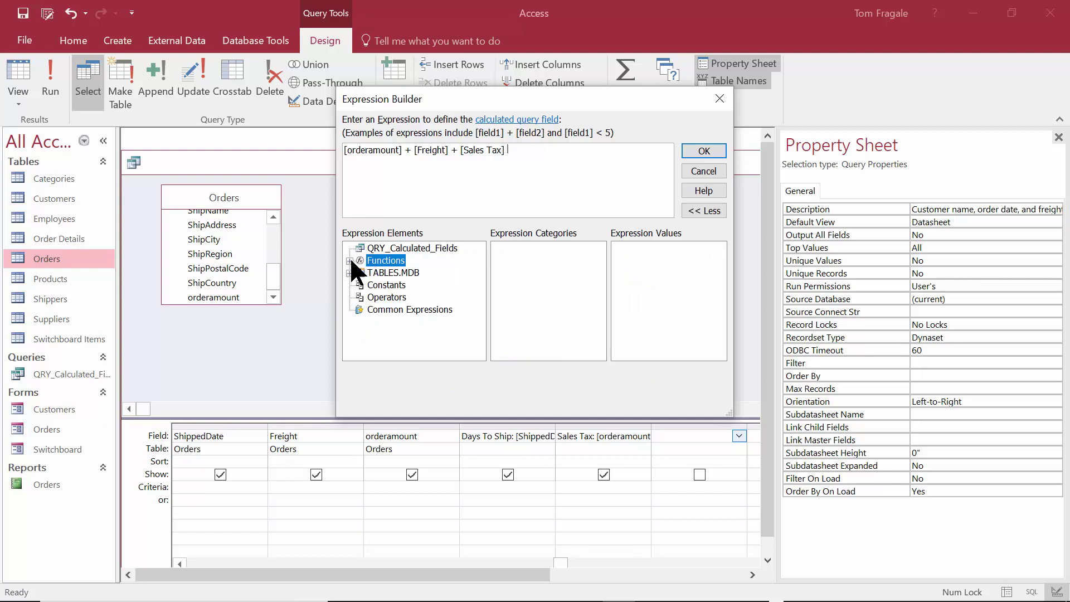
click(350, 260)
click(415, 273)
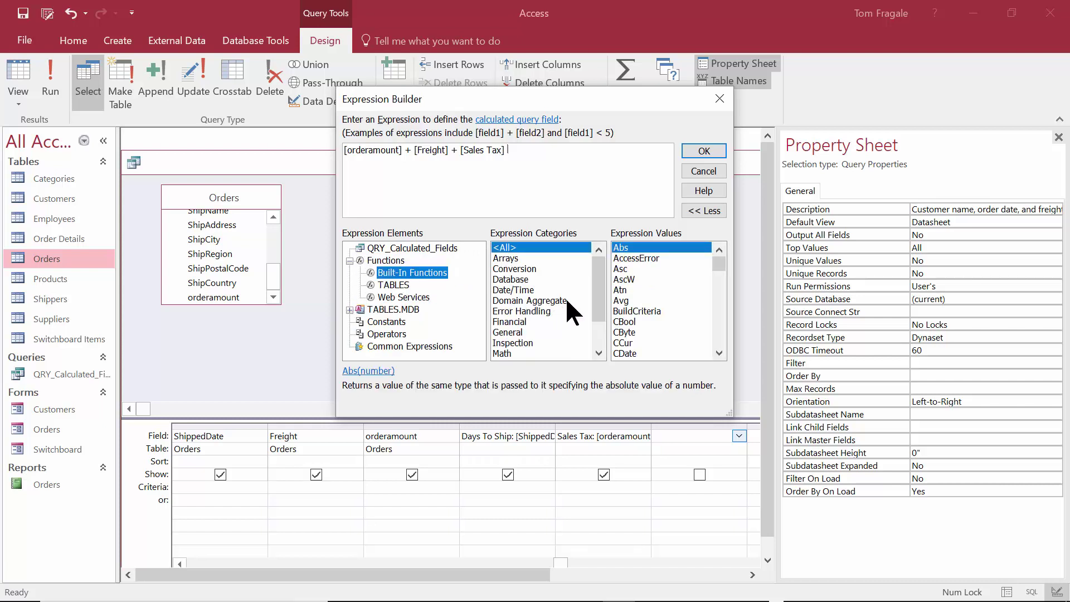
Examine the query's own fields and the TABLES.MDB object groups available as expression elements in the Expression Builder
mouse_move(594, 279)
mouse_down()
mouse_move(587, 329)
mouse_move(592, 279)
mouse_up()
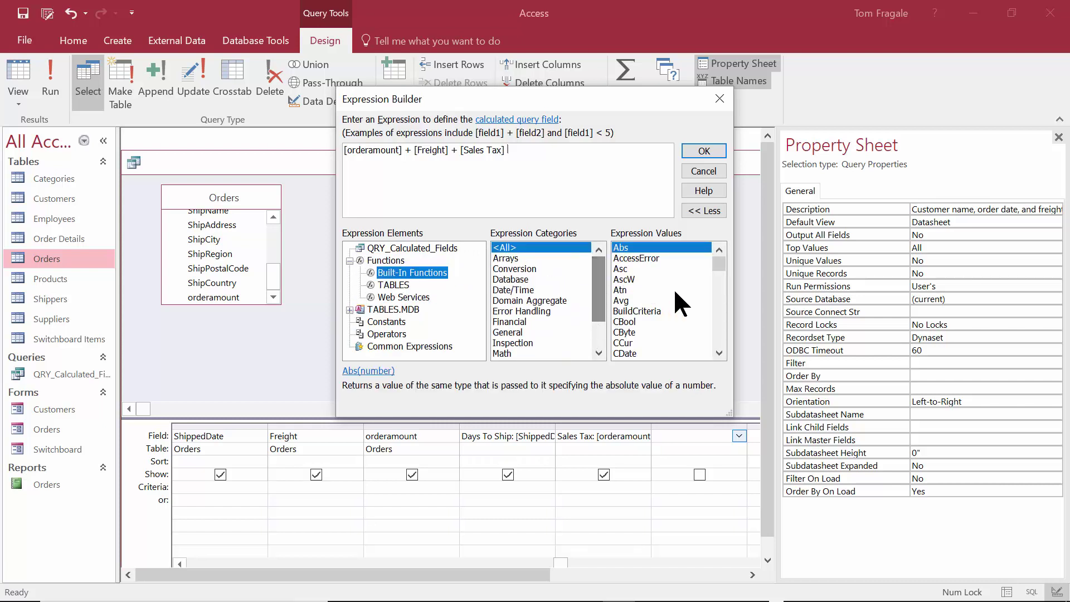
mouse_move(720, 262)
mouse_down()
mouse_move(710, 336)
mouse_move(715, 260)
mouse_up()
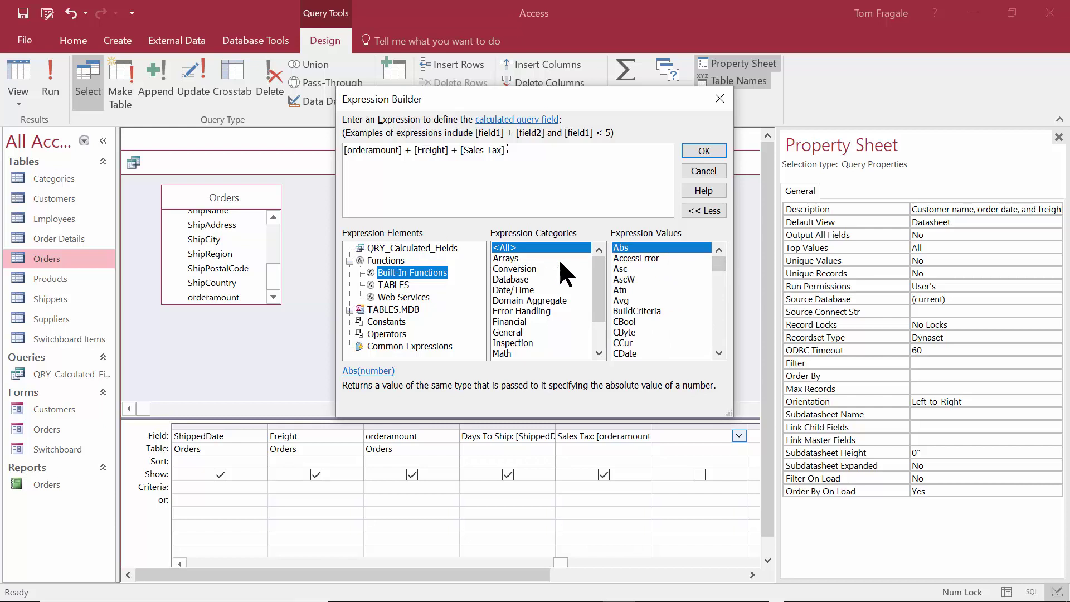
click(390, 248)
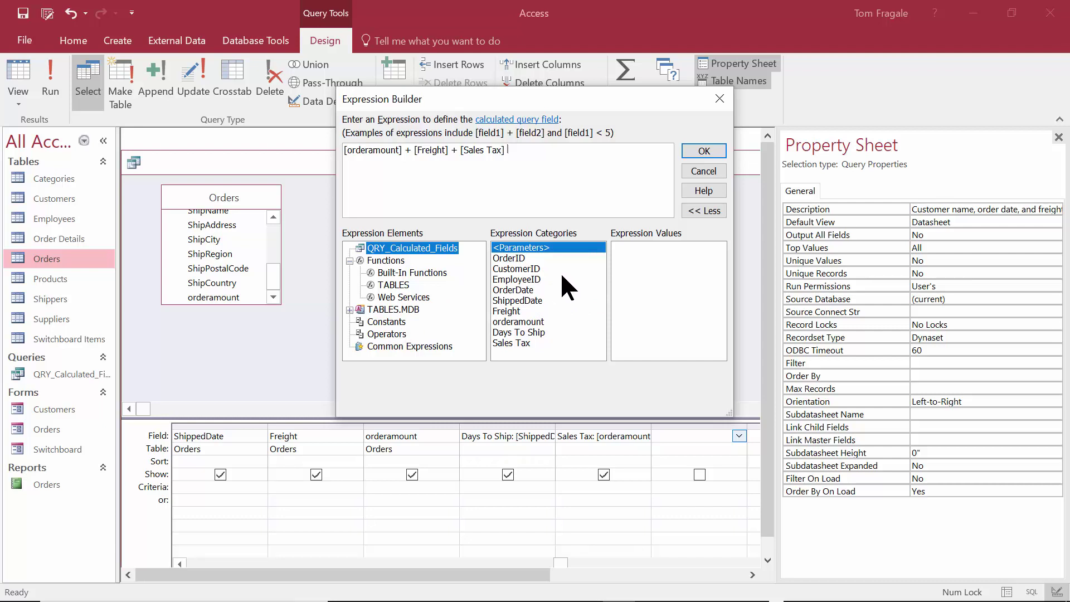
click(350, 310)
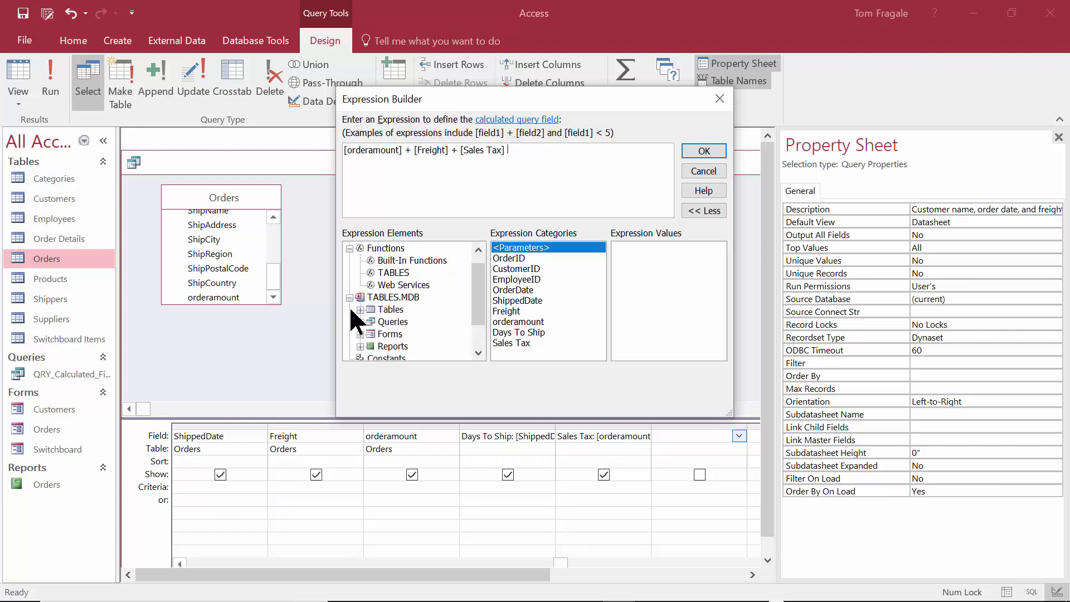
scroll(473, 317, down, 2)
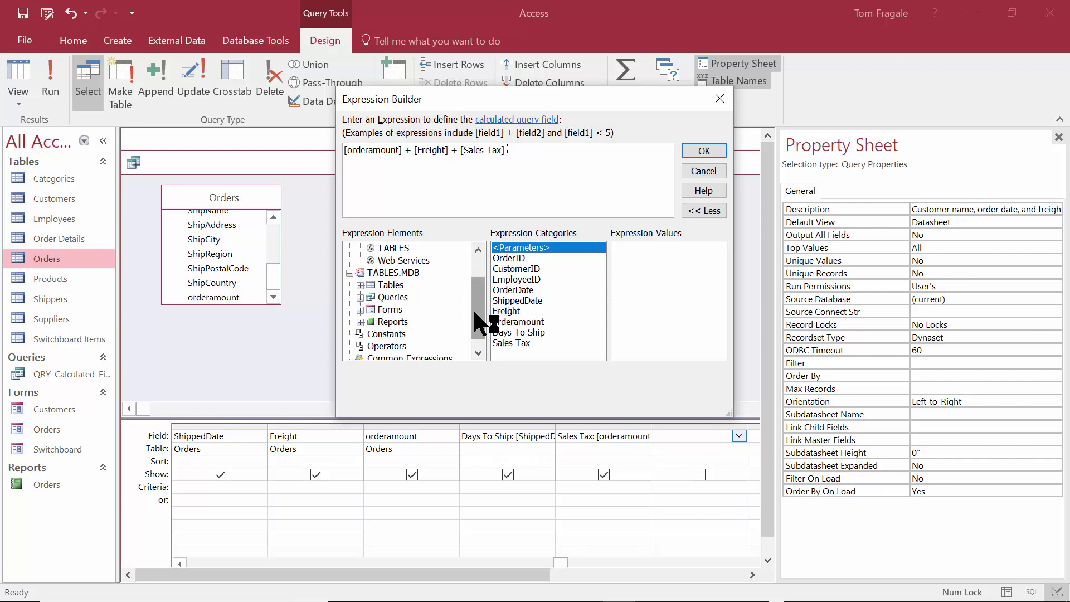
scroll(473, 309, up, 3)
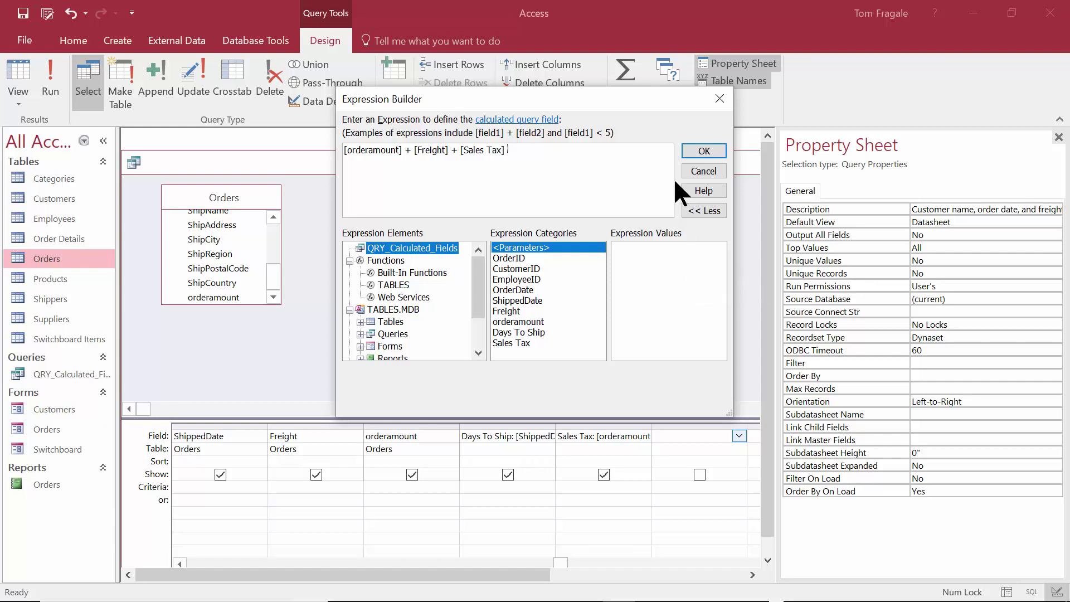
Accept the total expression, name the calculated field Line Total in place of Expr1, and run the query
click(704, 151)
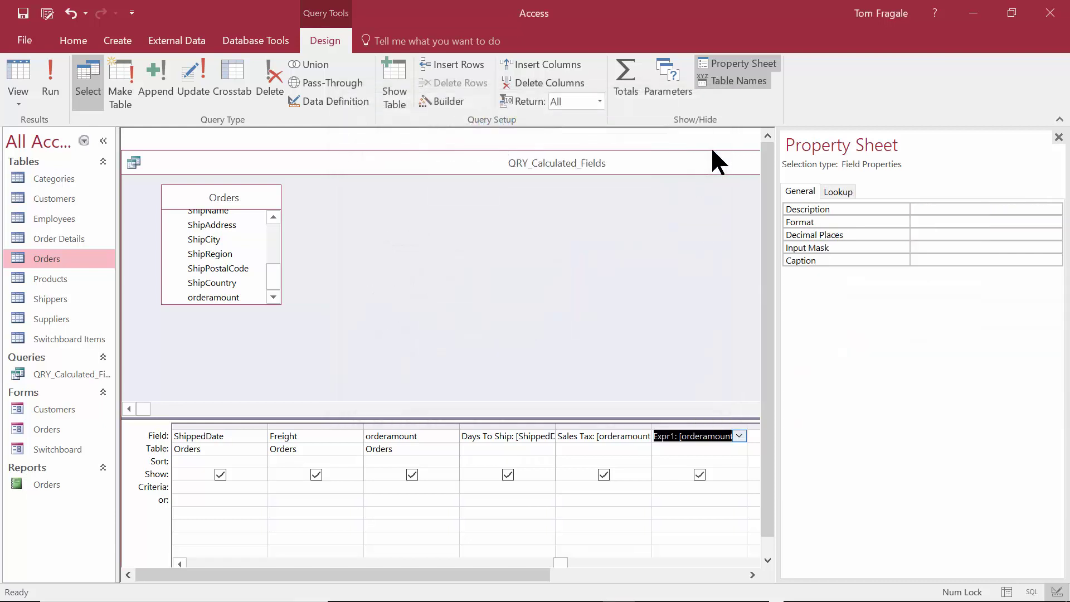
click(678, 439)
double_click(664, 437)
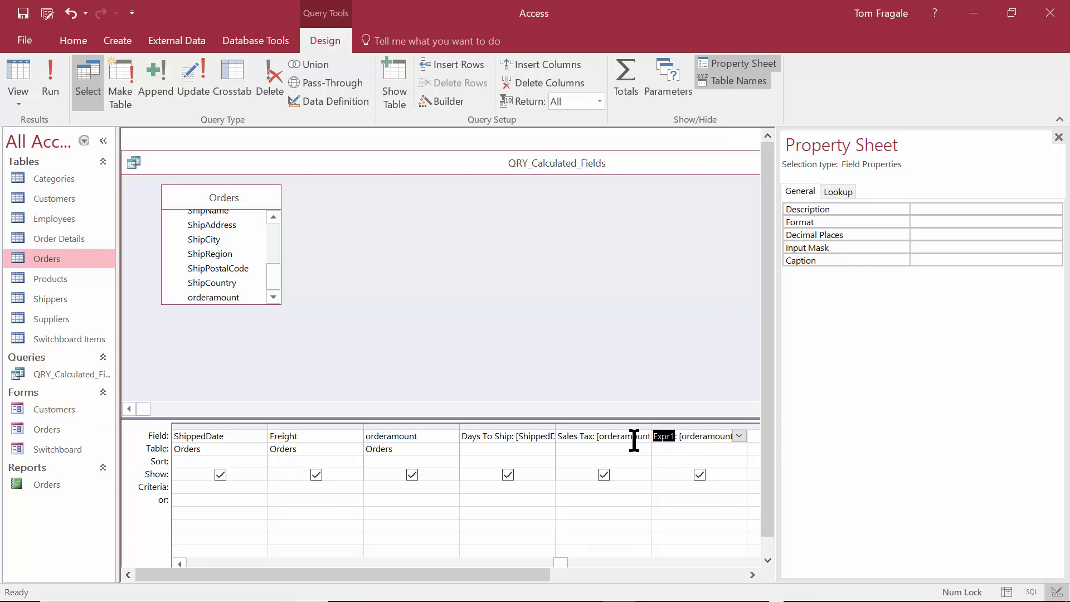
text(Line Tots)
key(BackSpace)
text(al)
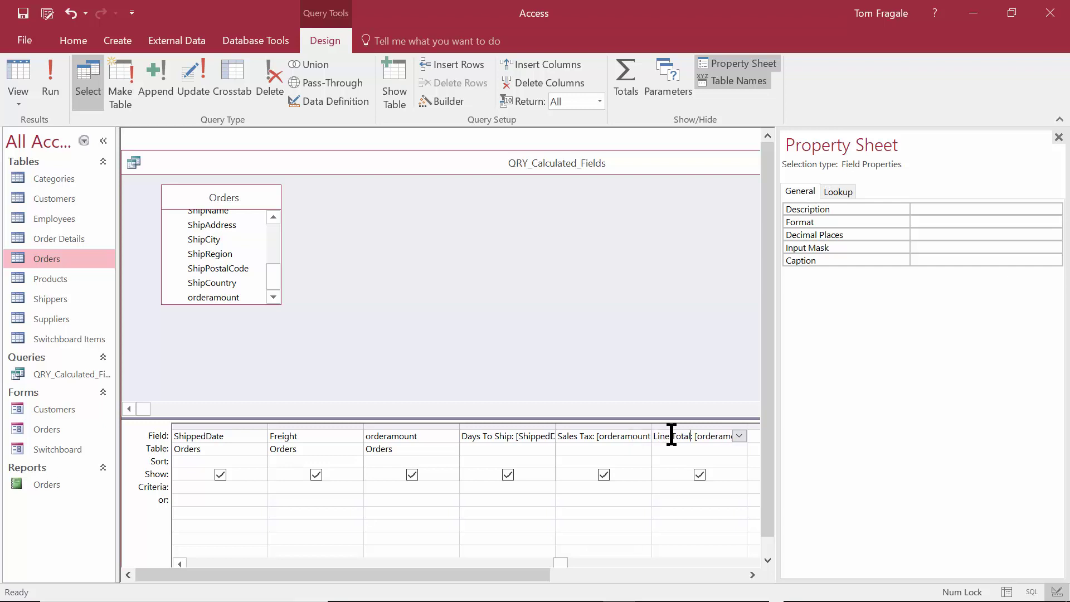
click(50, 72)
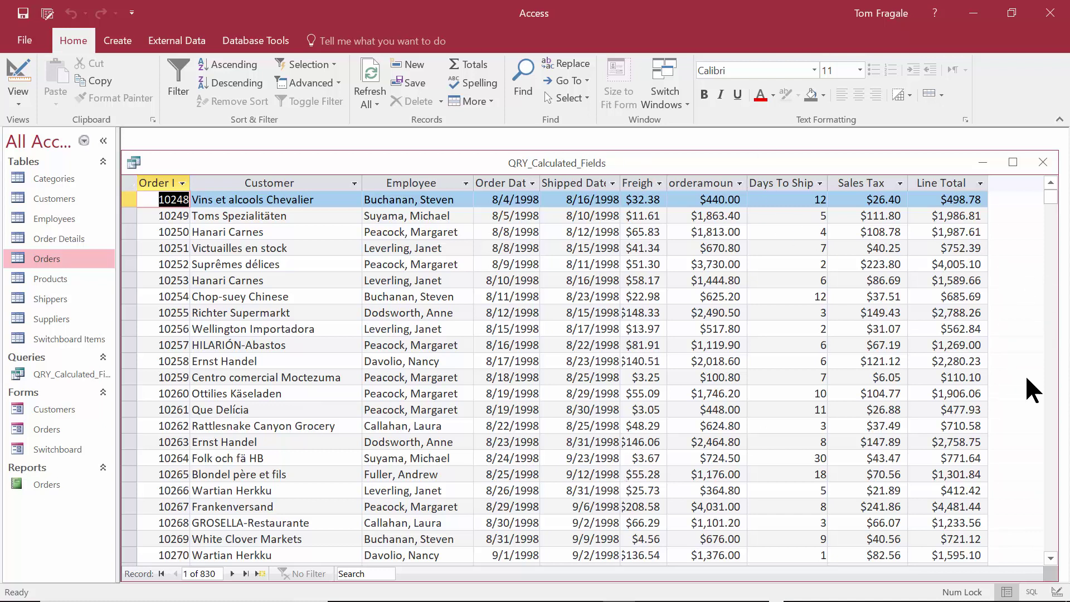
Add the ShipCountry field from the Orders table after Line Total in the query design and run the query
click(18, 68)
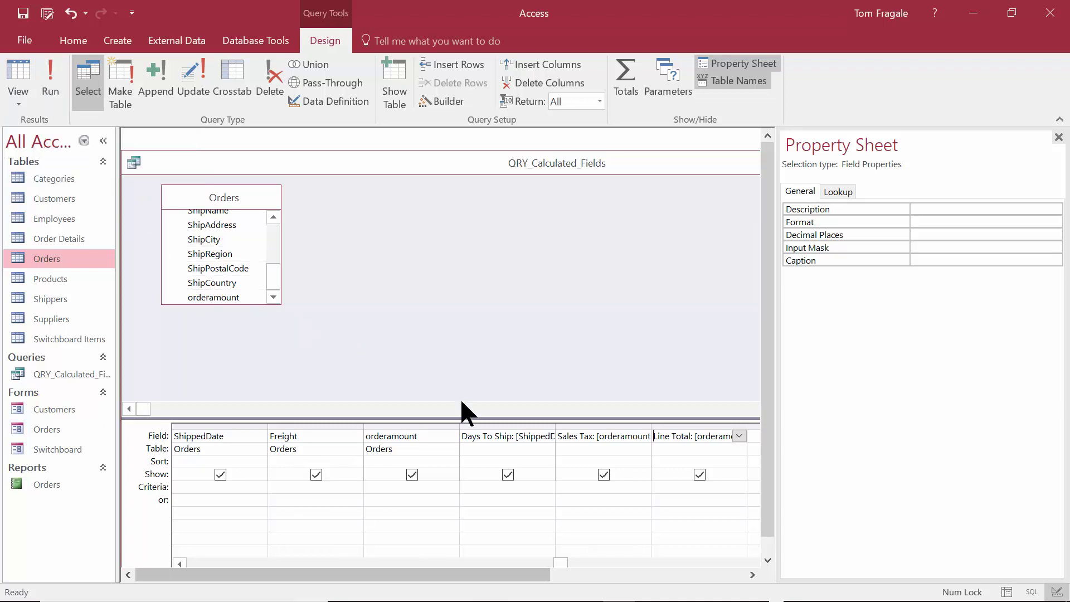
double_click(203, 283)
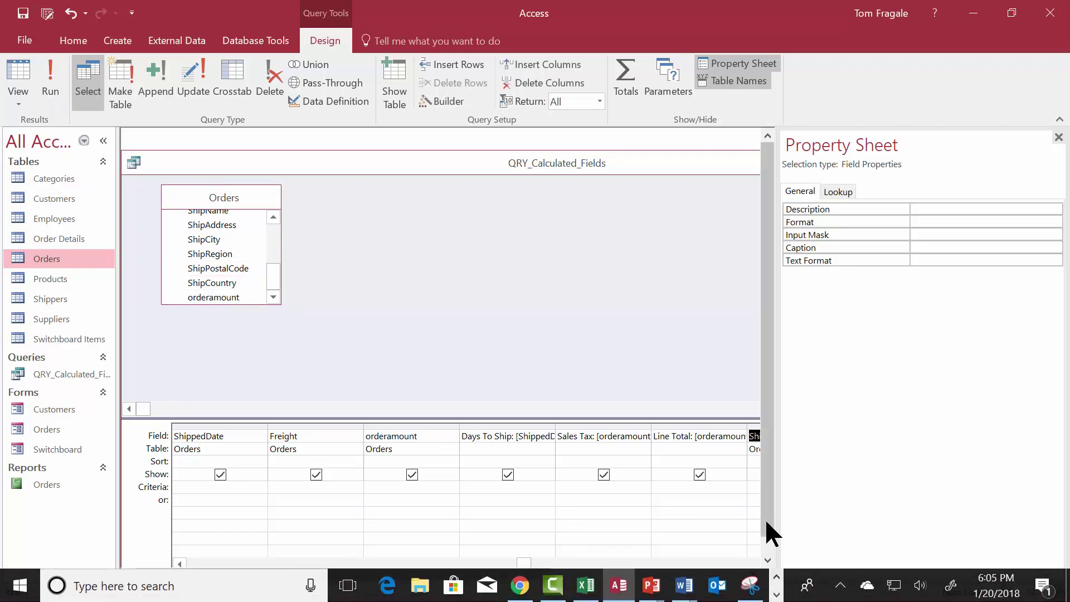
click(752, 574)
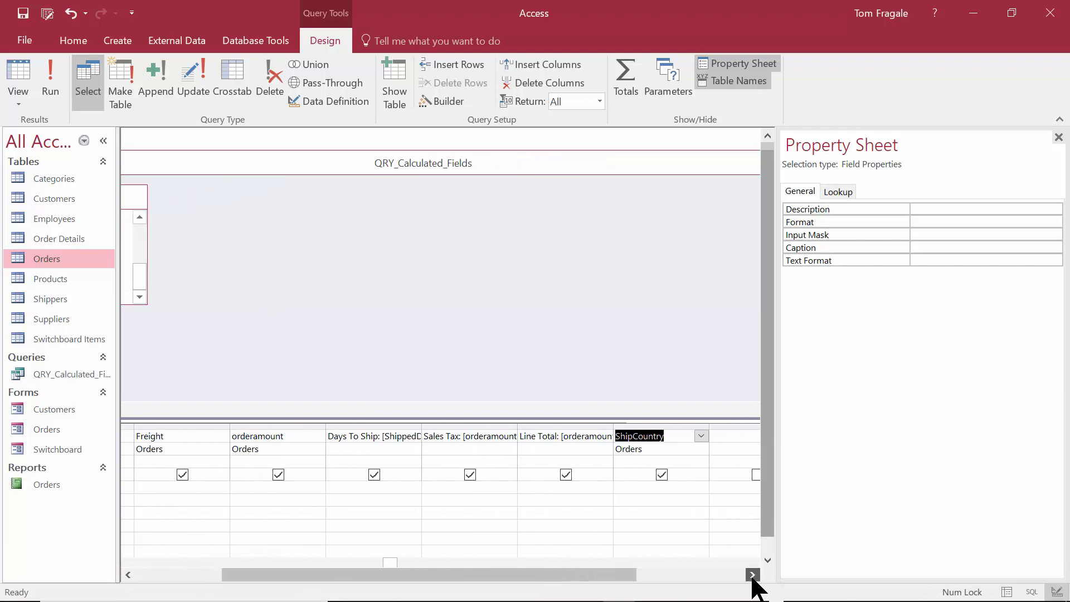
click(52, 74)
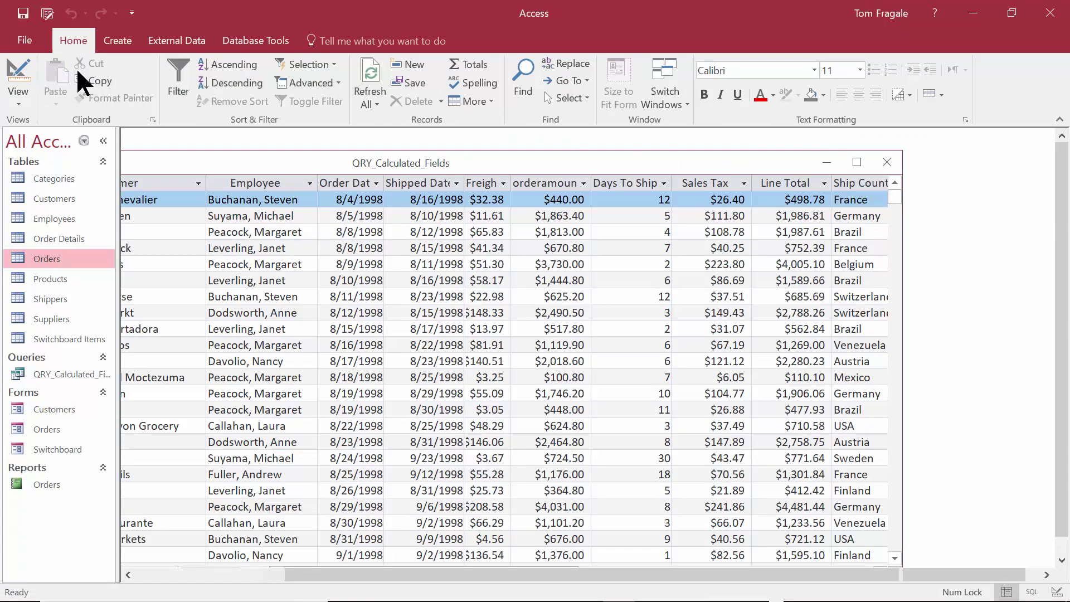
Return to the query design and open the Expression Builder for the empty column after ShipCountry
click(15, 68)
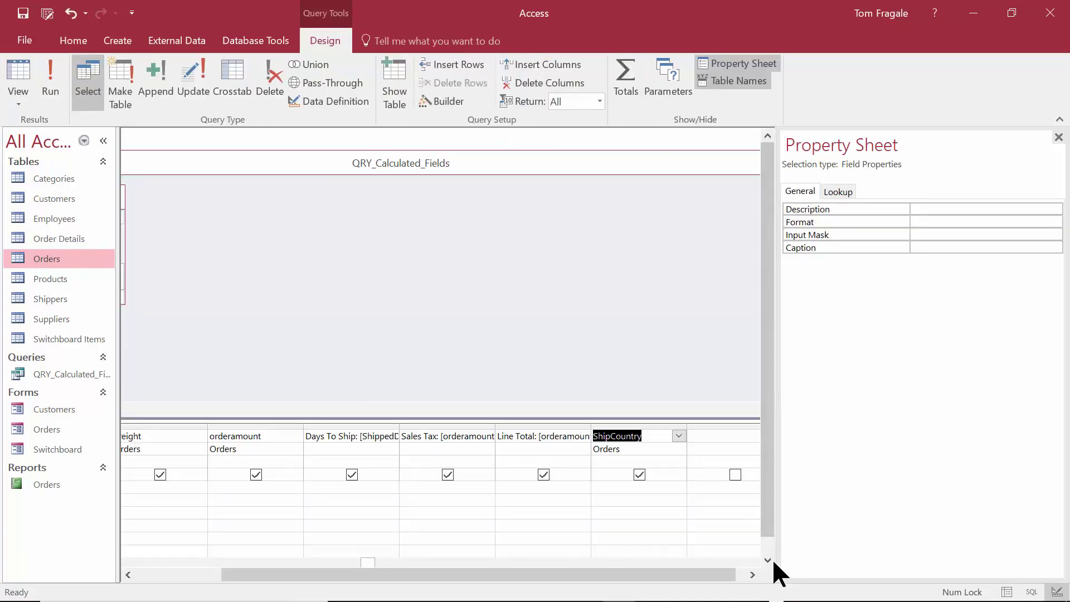
click(754, 576)
click(753, 575)
click(753, 576)
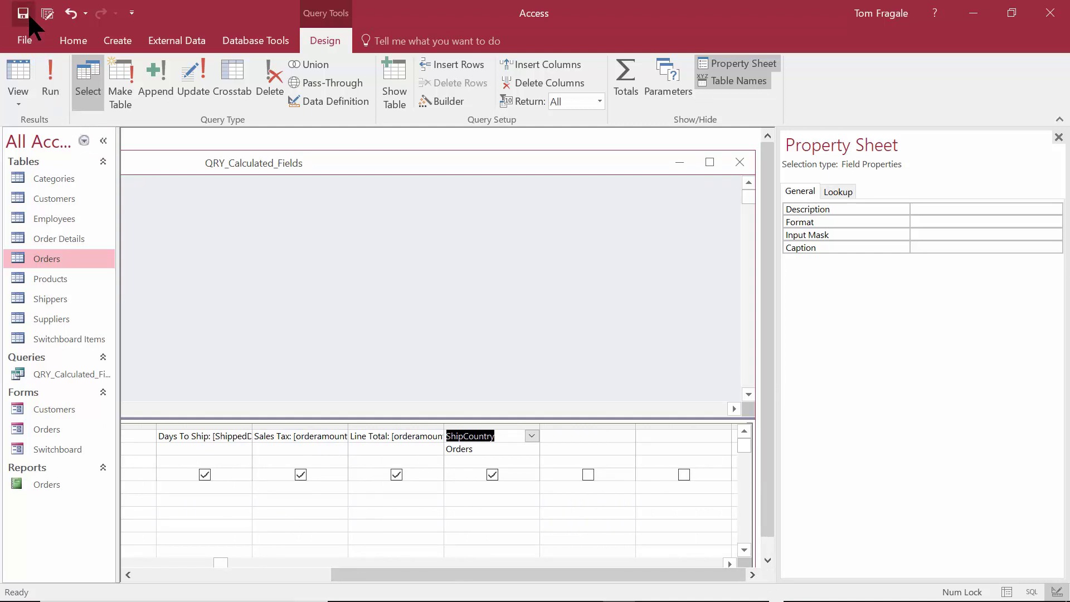
click(580, 436)
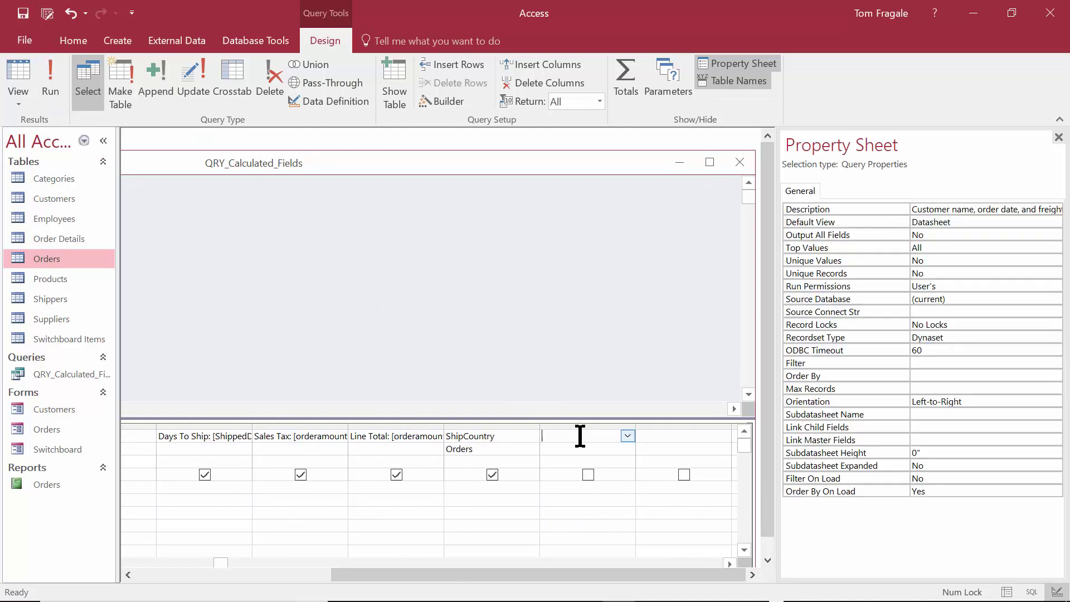
right_click(598, 436)
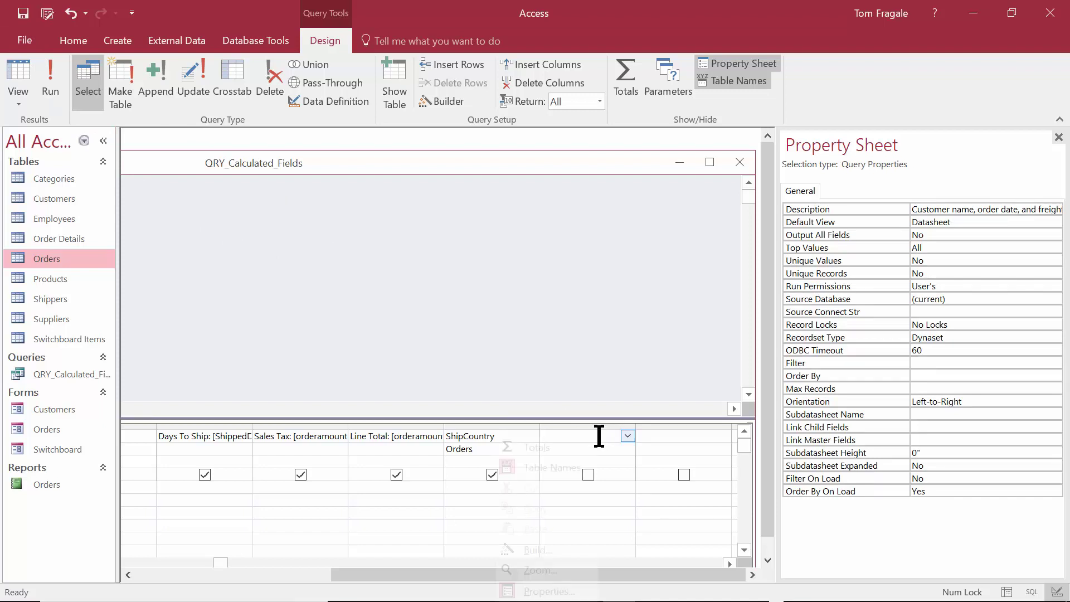
click(550, 548)
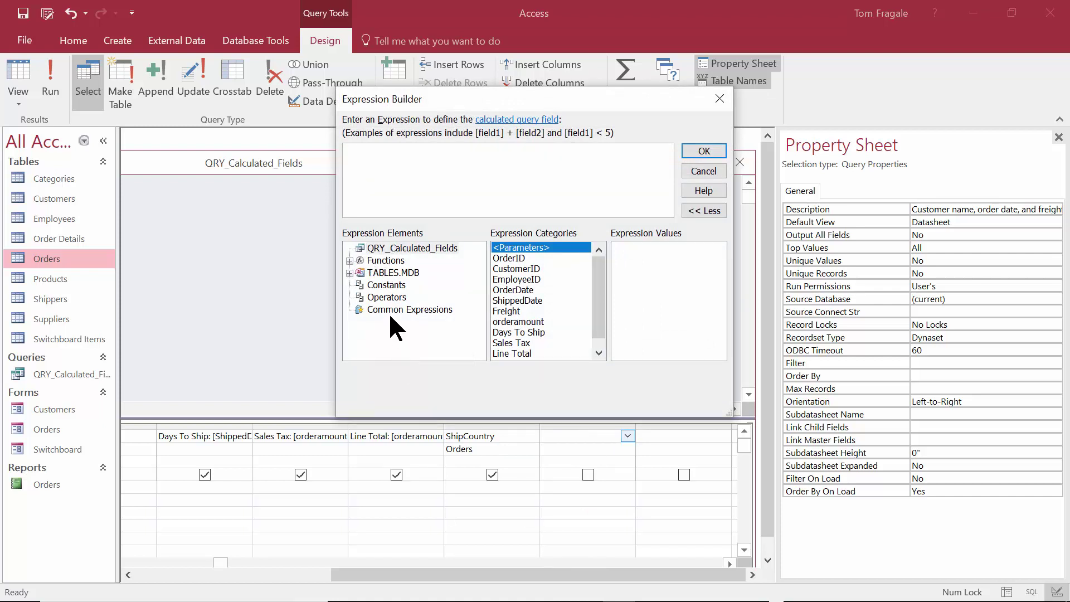
Insert the built-in Left function into the new column's expression
click(349, 261)
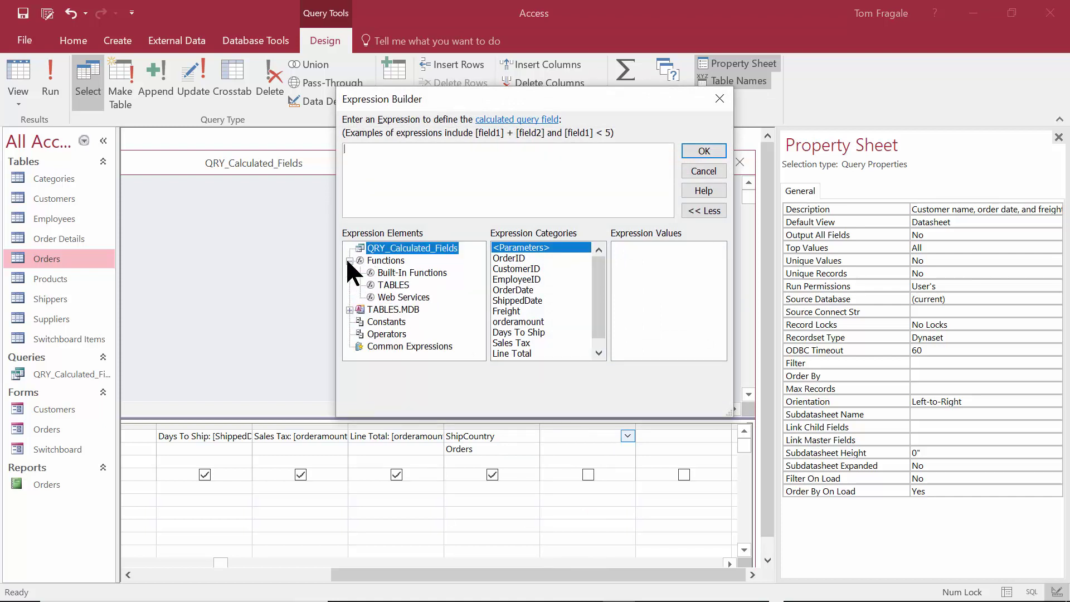
click(425, 273)
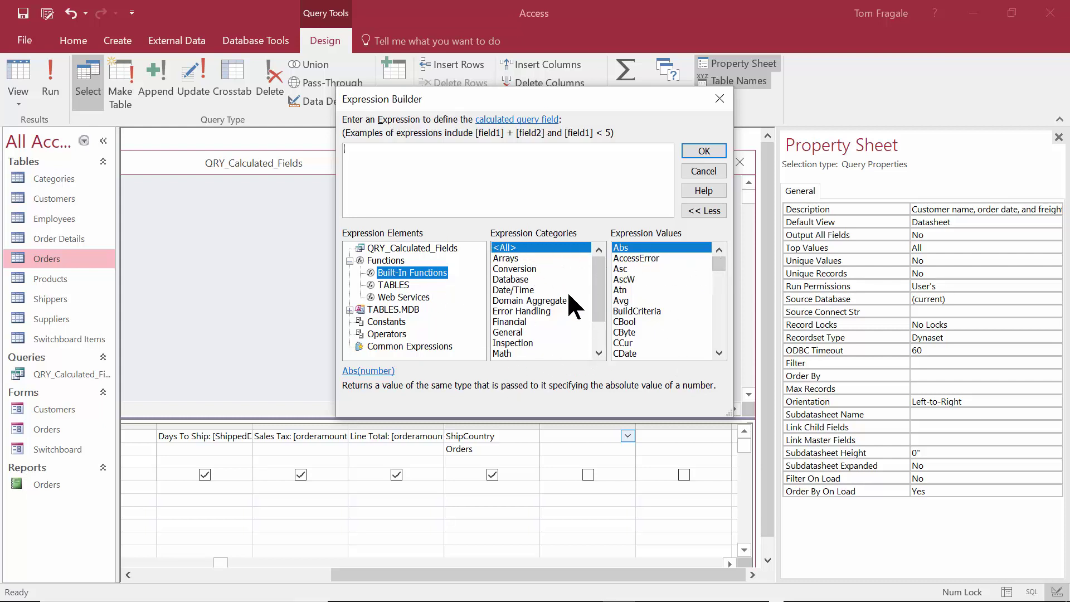
mouse_move(600, 290)
mouse_down()
mouse_move(600, 337)
mouse_move(599, 274)
mouse_up()
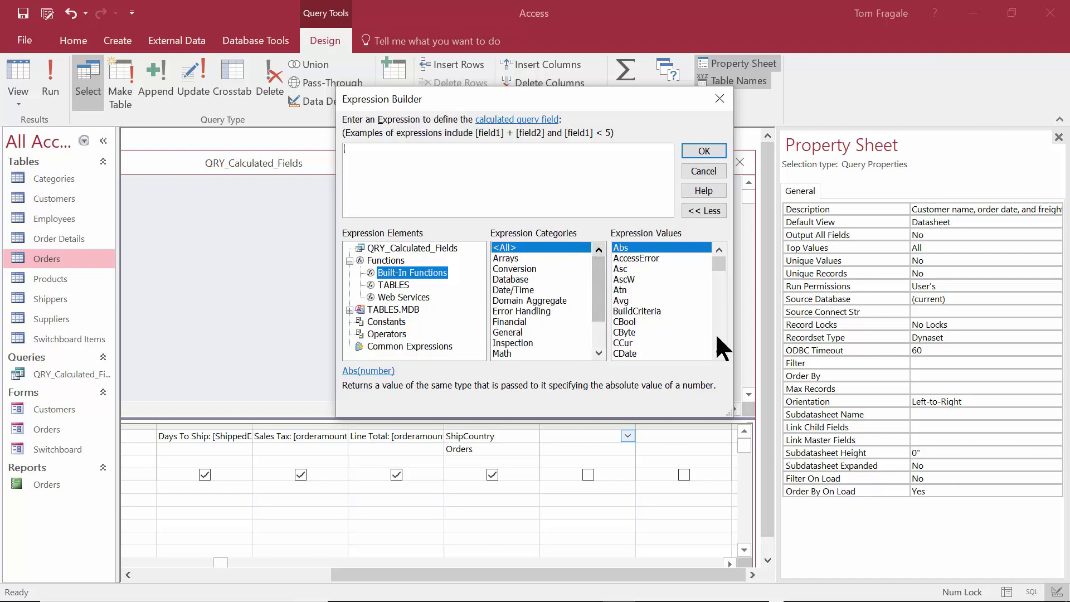
drag(717, 265, 714, 302)
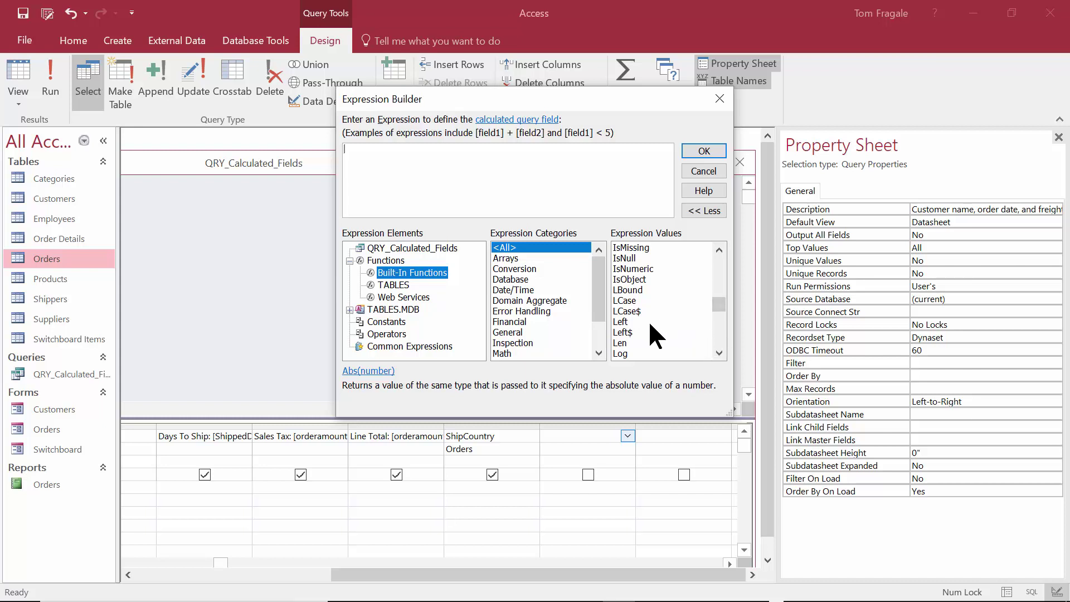
click(624, 332)
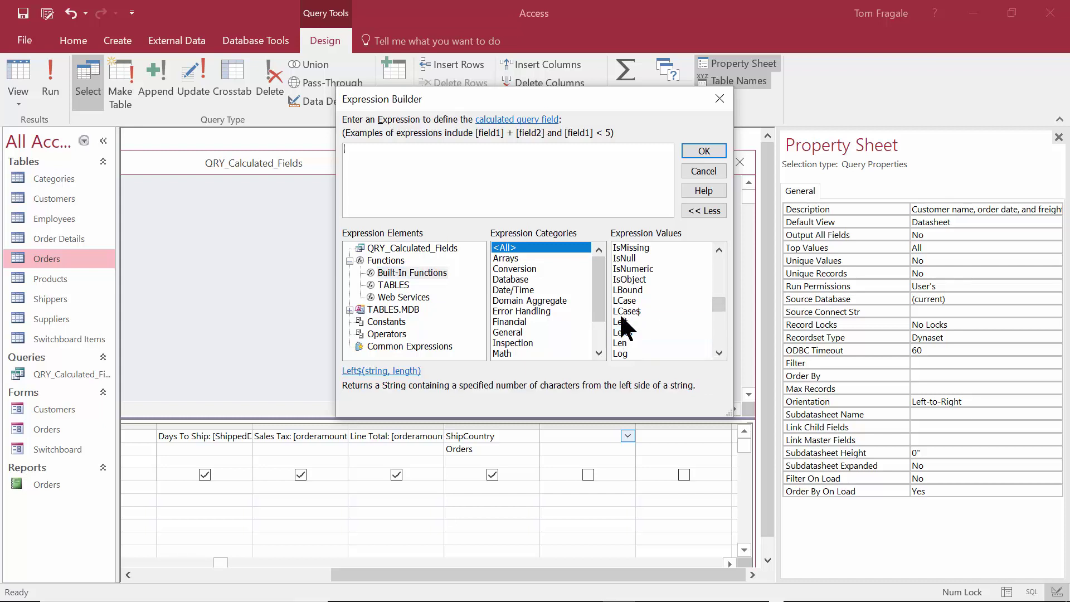
click(627, 322)
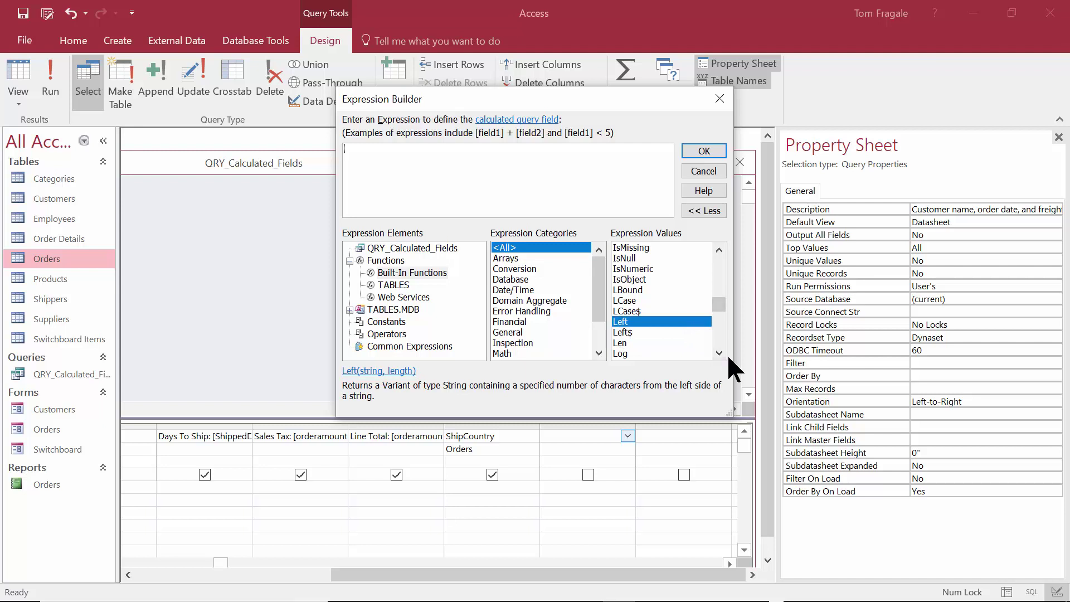
double_click(636, 324)
Fill in the Left function's arguments with the ShipCountry field as the string and 2 as the length
click(376, 152)
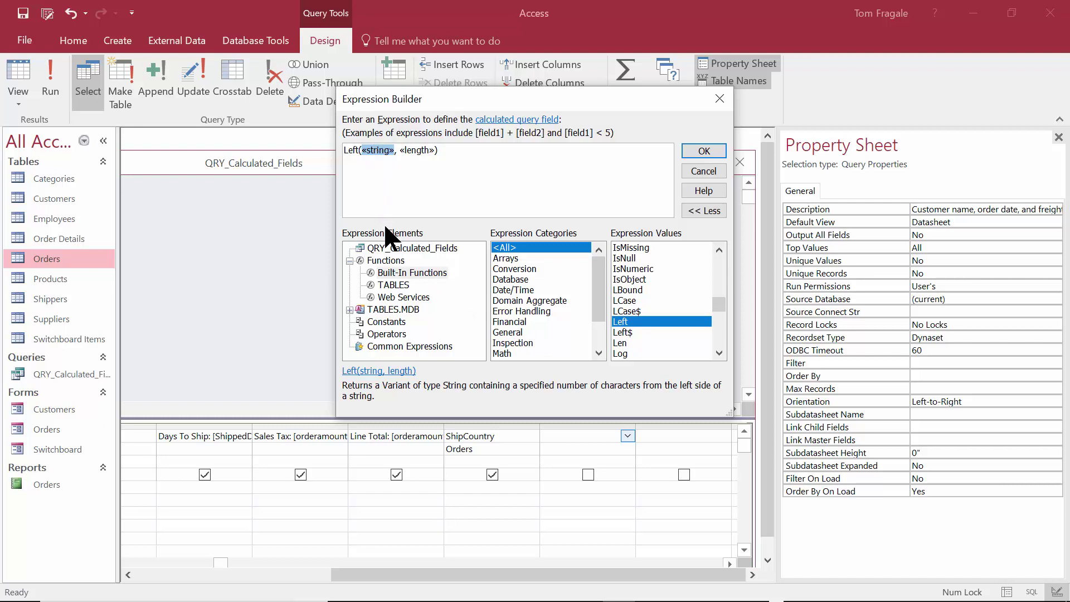
click(388, 249)
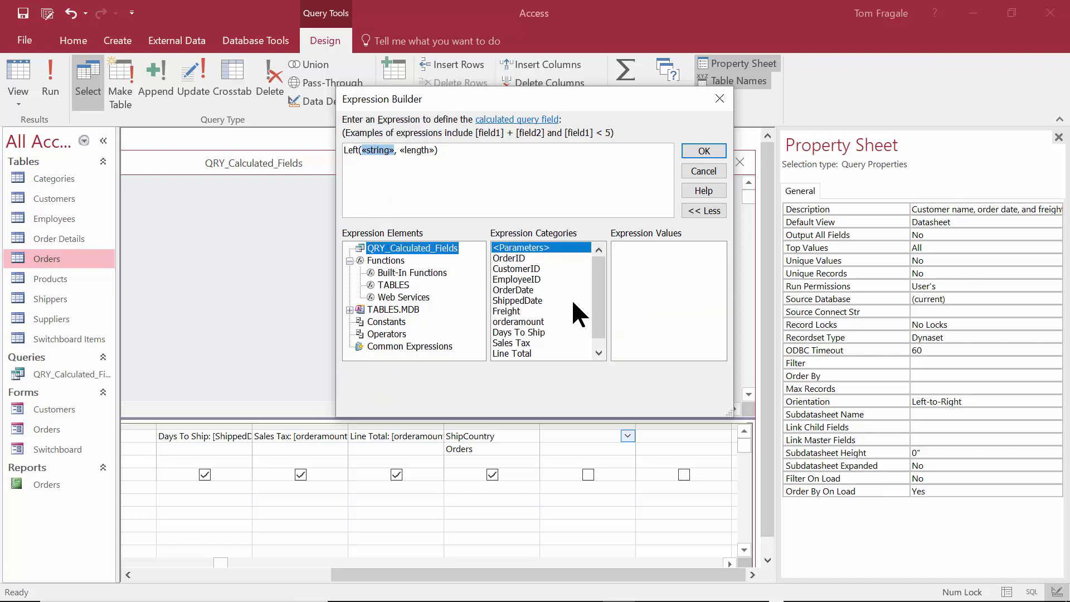
drag(600, 311, 597, 329)
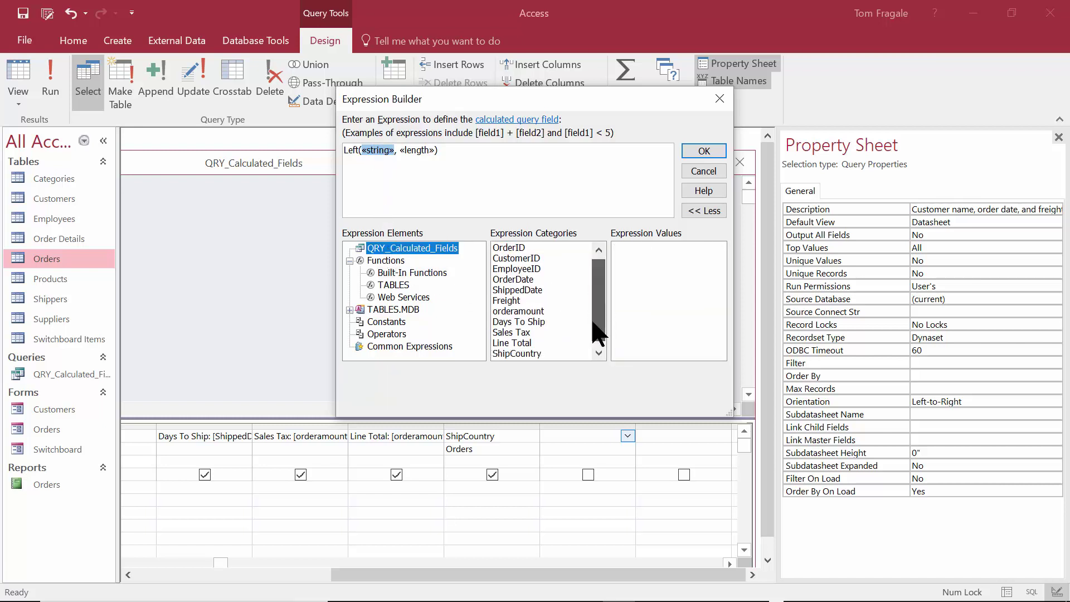
double_click(518, 353)
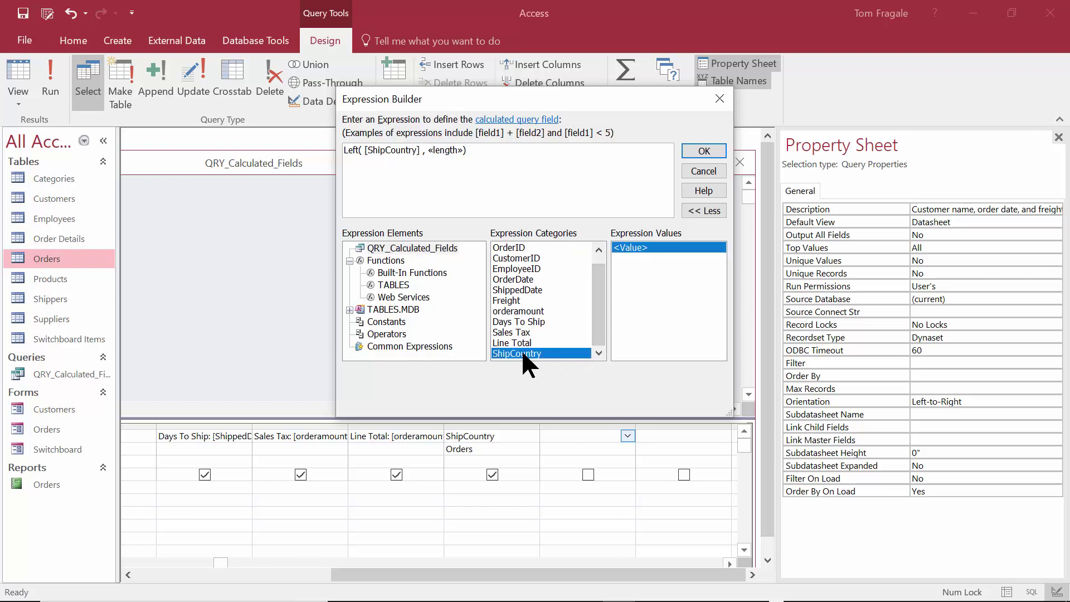
click(441, 150)
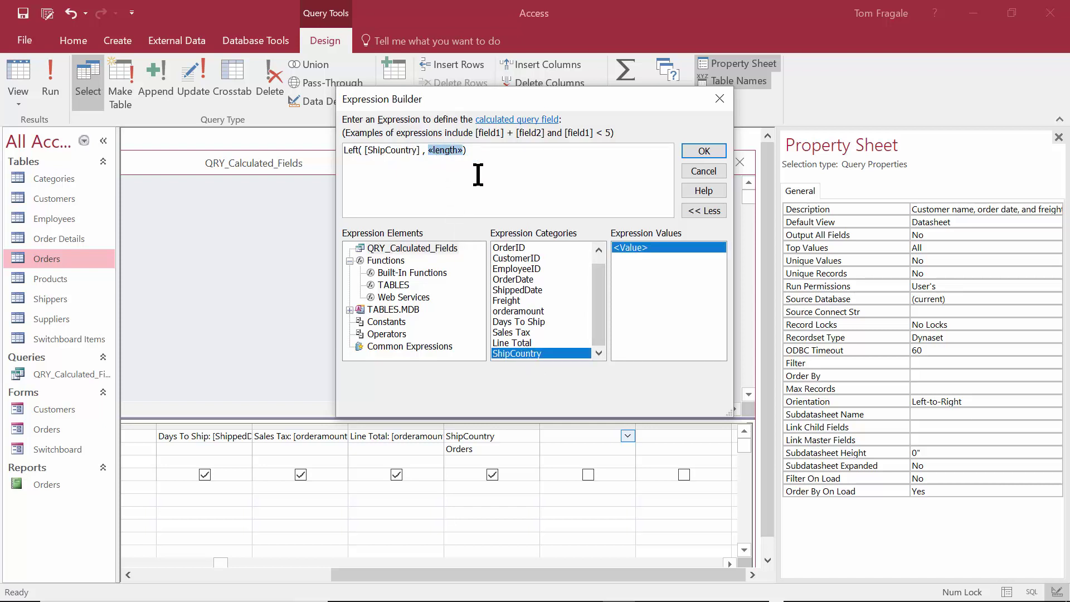
text(2)
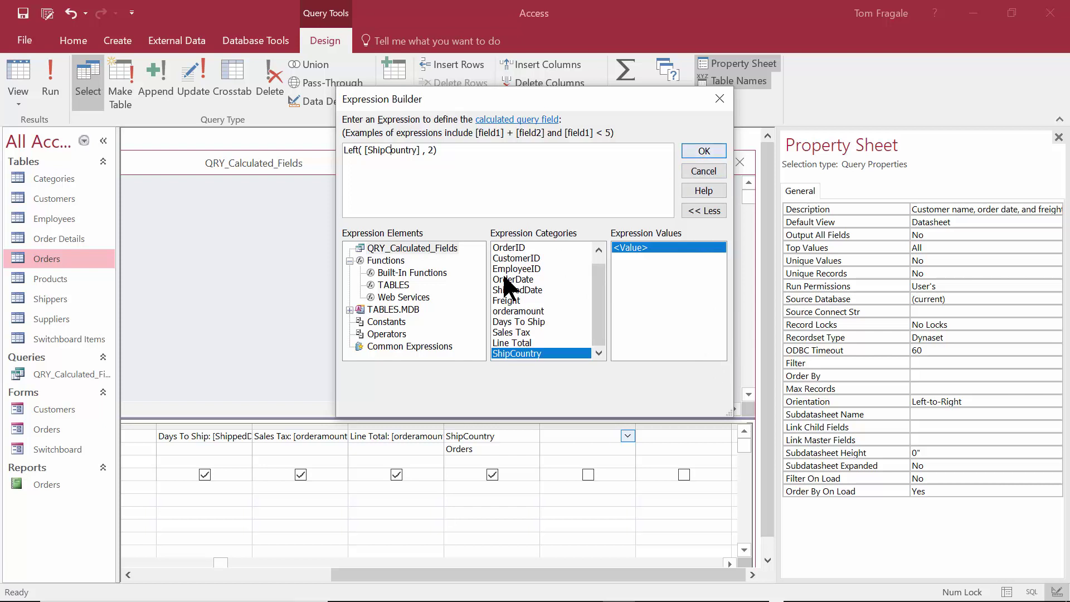
Examine the Operators, Common Expressions, Constants, TABLES.MDB and Functions groups in the Expression Builder
click(385, 334)
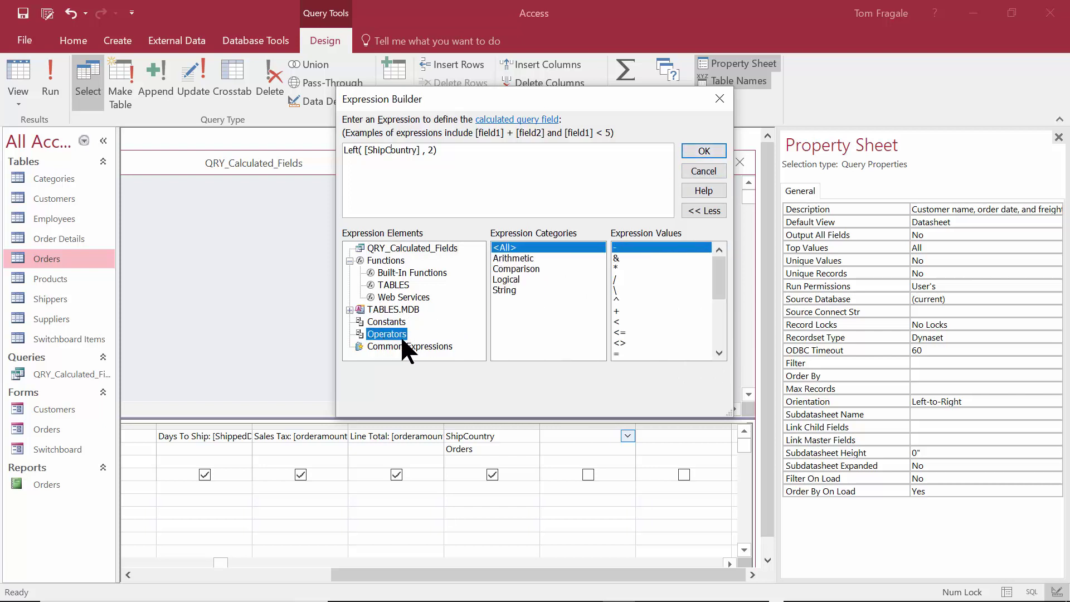
click(429, 346)
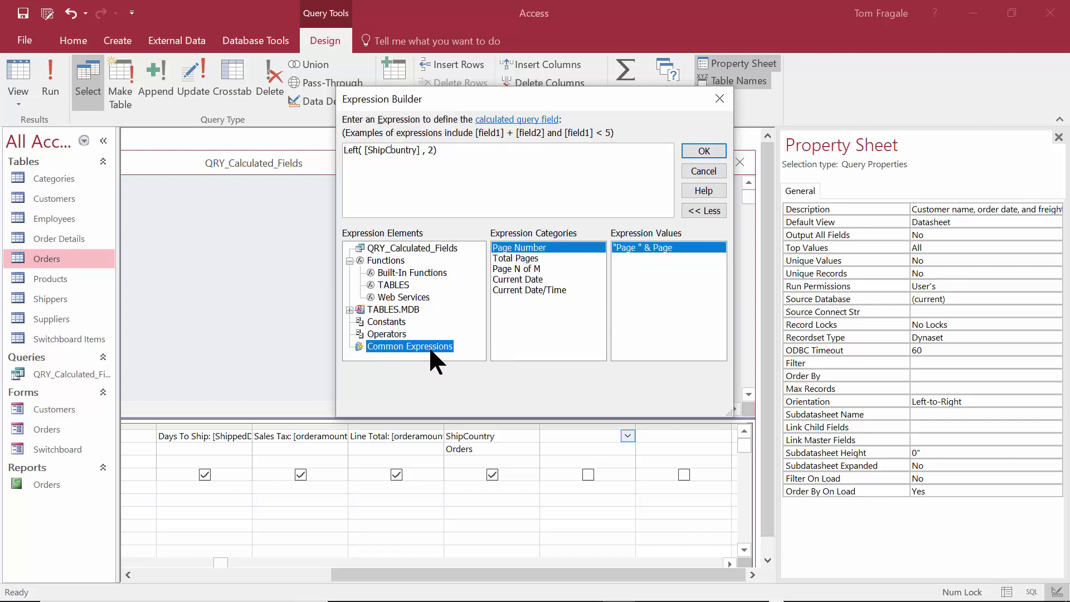
click(388, 335)
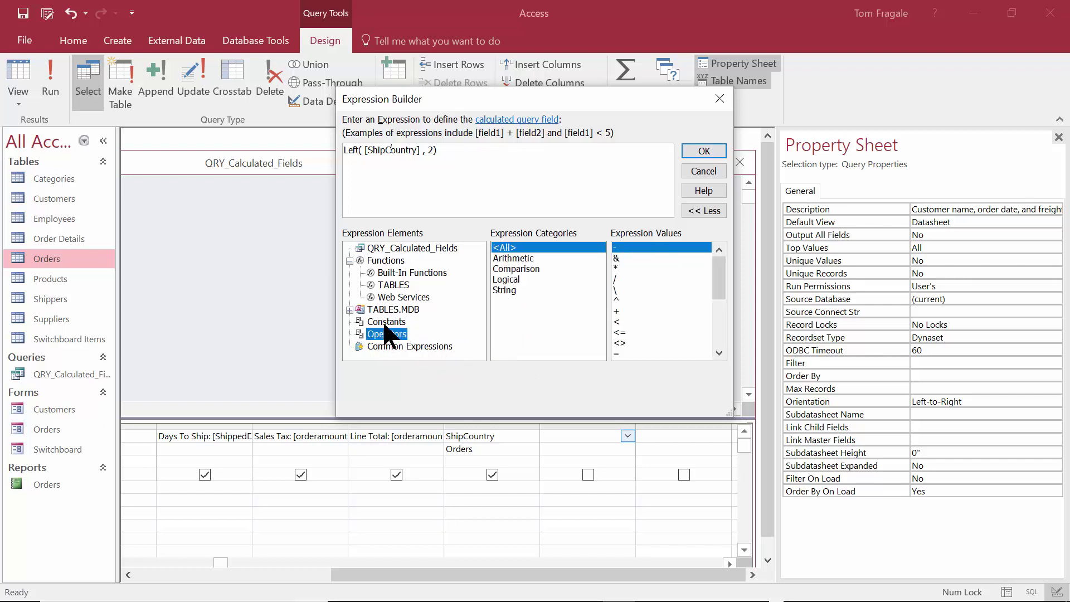
click(386, 323)
click(389, 310)
click(385, 261)
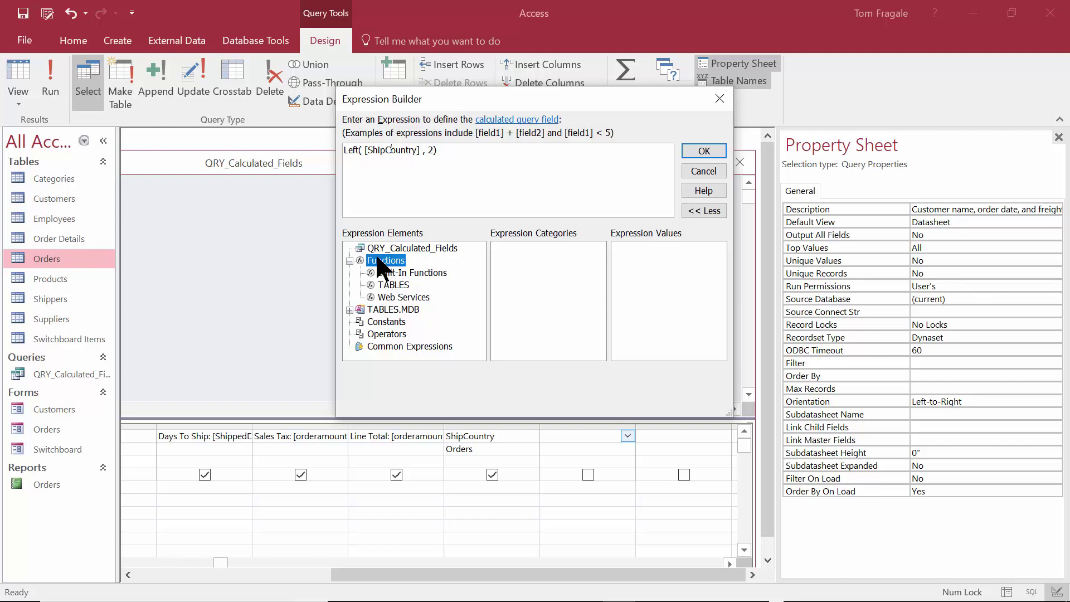
Browse the full list of built-in functions in the Expression Builder and read the description of IMEStatus
click(385, 272)
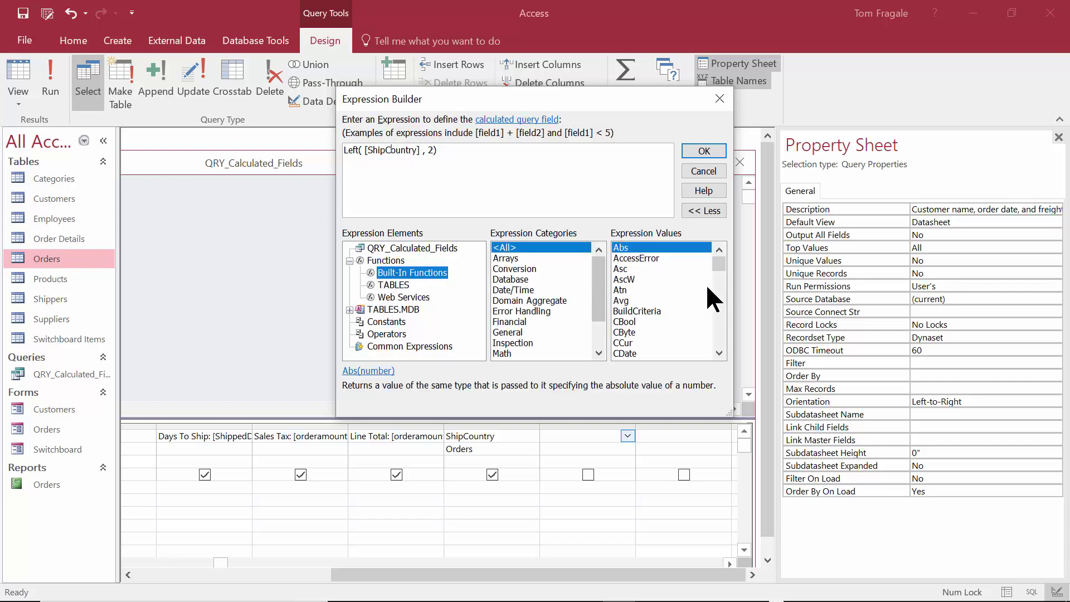
drag(722, 266, 714, 298)
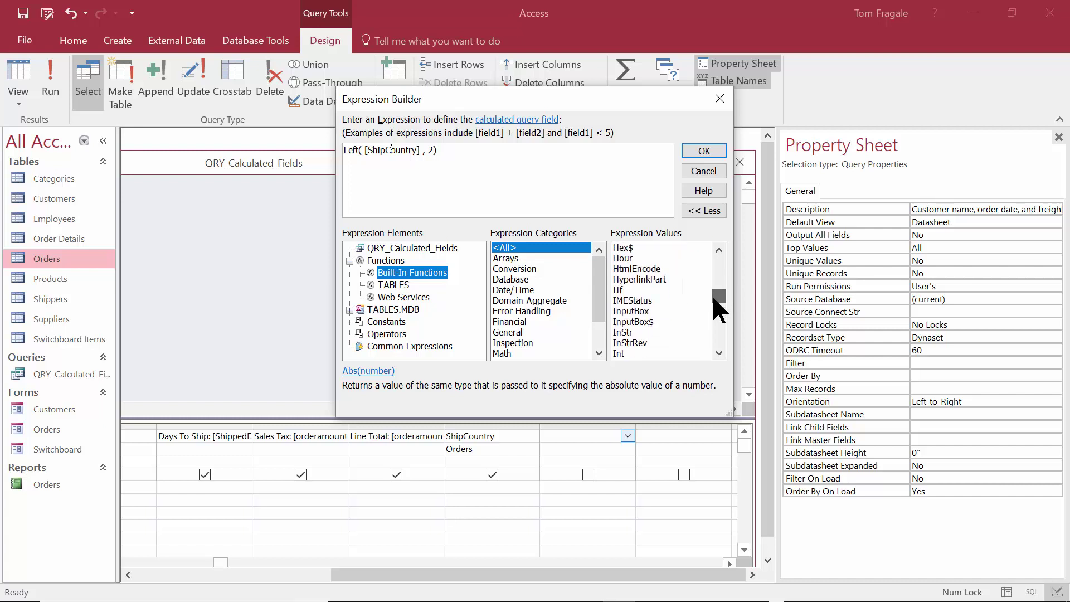
click(620, 301)
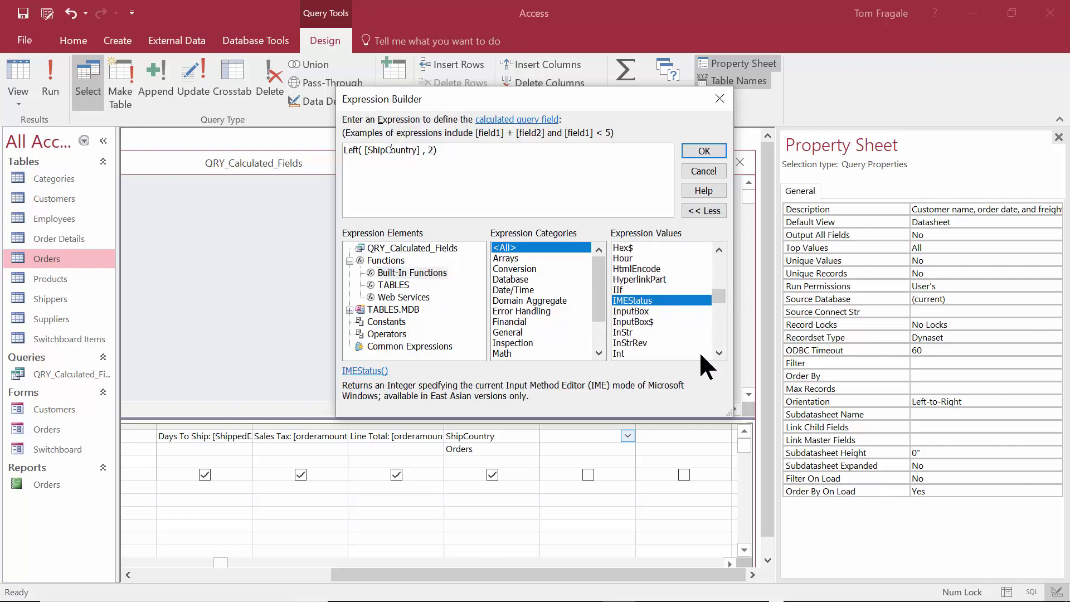
drag(719, 301, 721, 250)
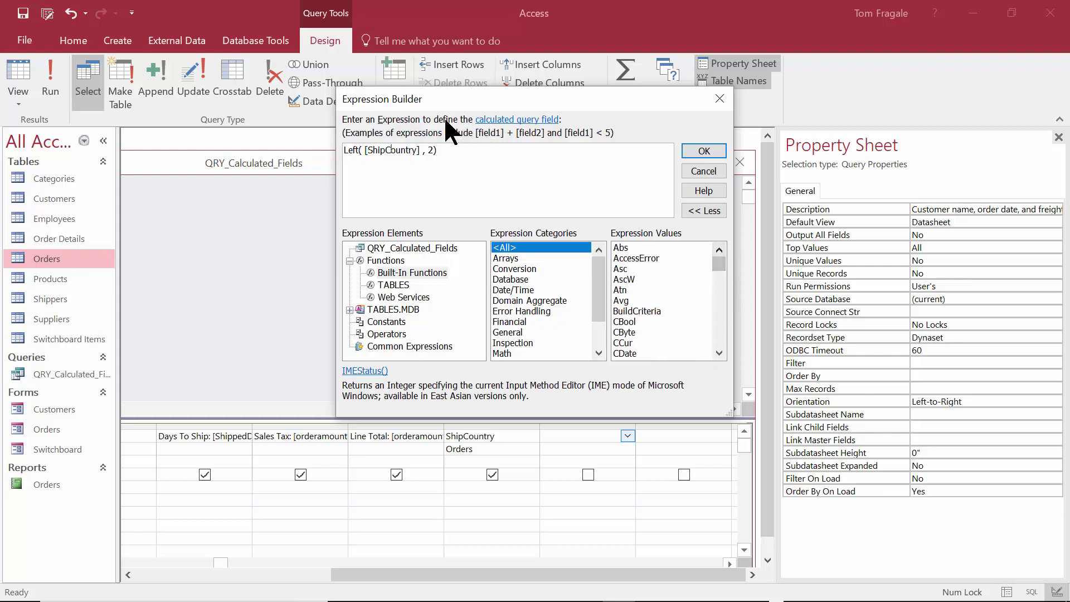
Accept the Left expression for the new column and name the calculated field Abbrev
click(704, 150)
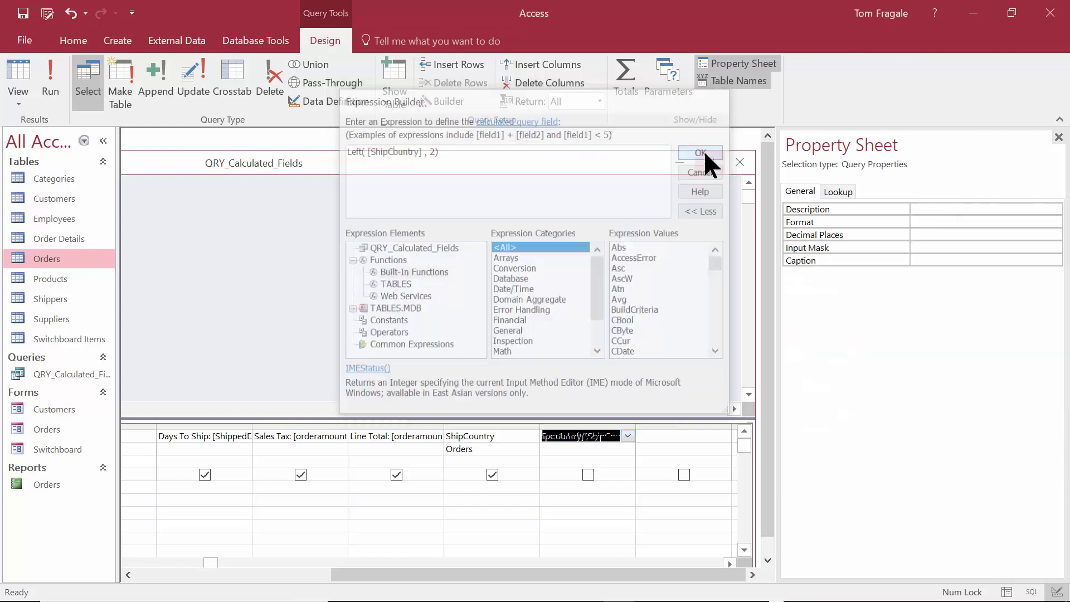
click(564, 437)
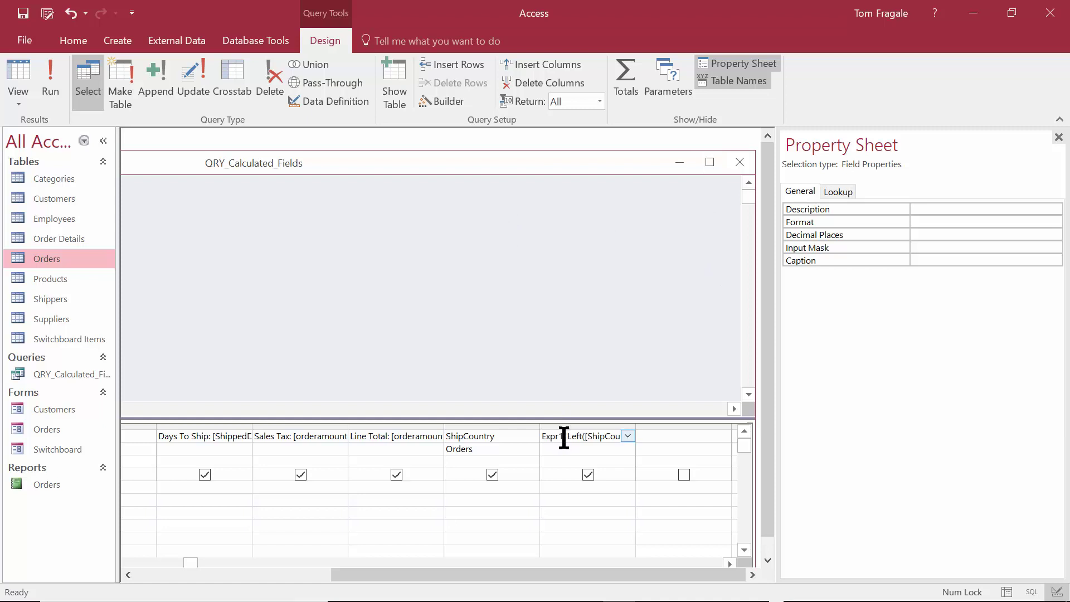
drag(564, 437, 494, 449)
click(574, 437)
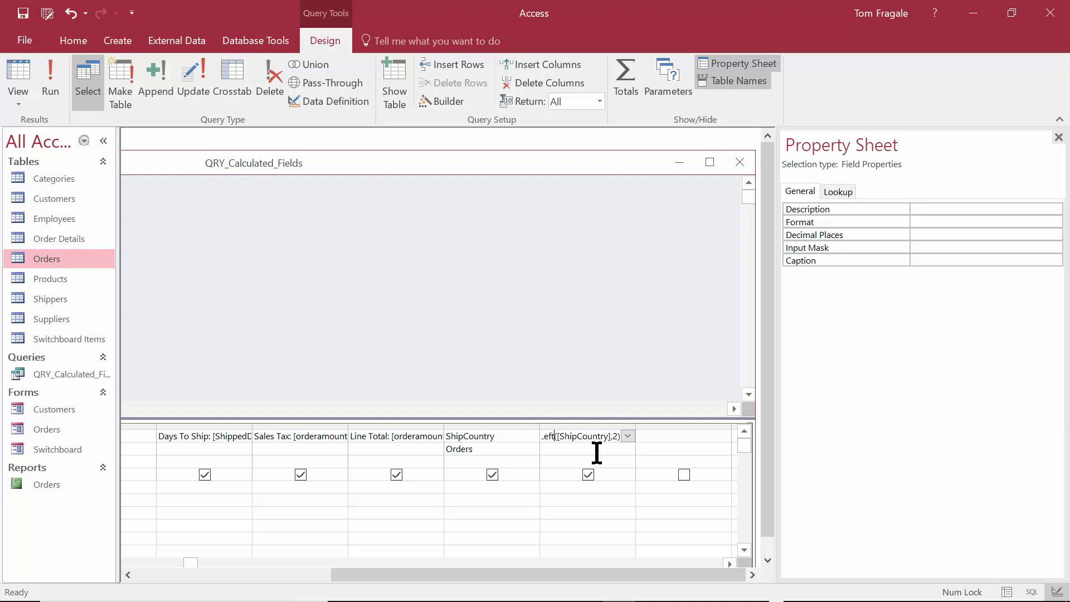
key(Left)
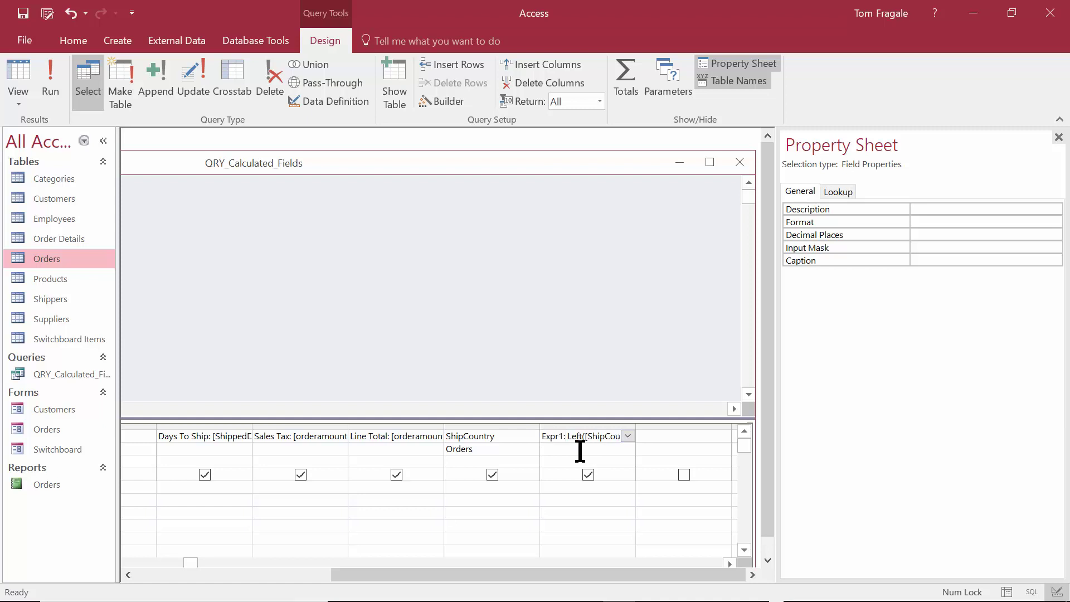
drag(562, 436, 531, 436)
text(Abbrev)
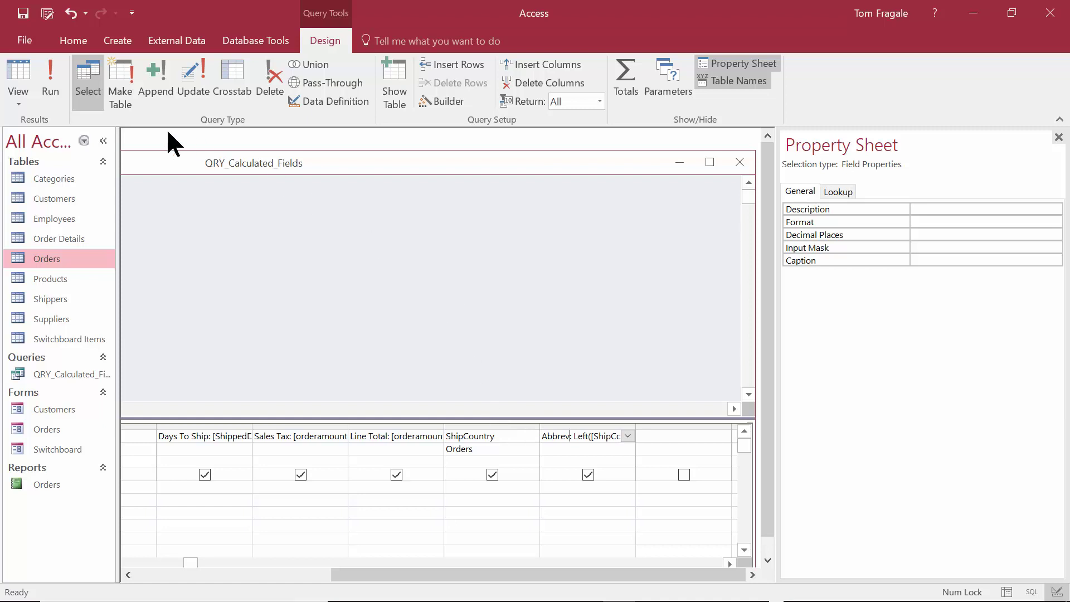
Run the query and check the Abbrev column against Ship Country in the results
click(42, 71)
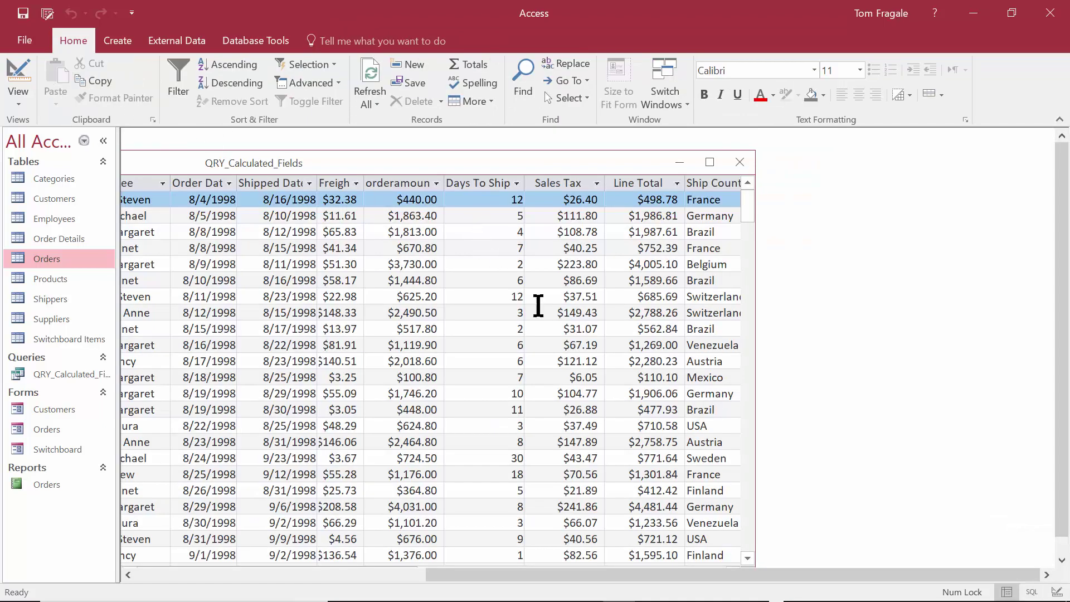
click(663, 310)
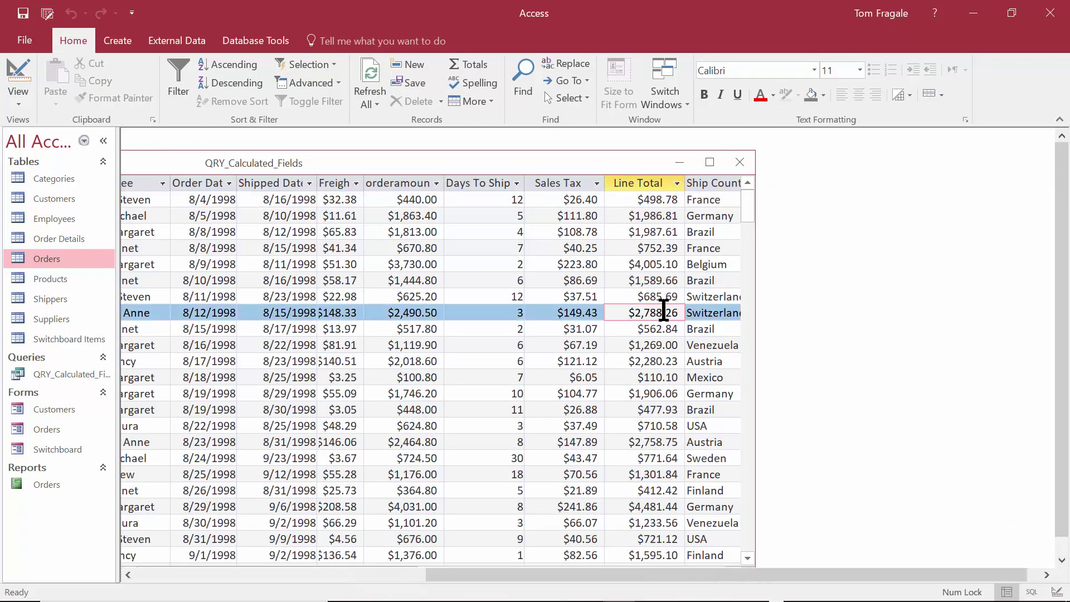
key(Tab)
key(Tab)
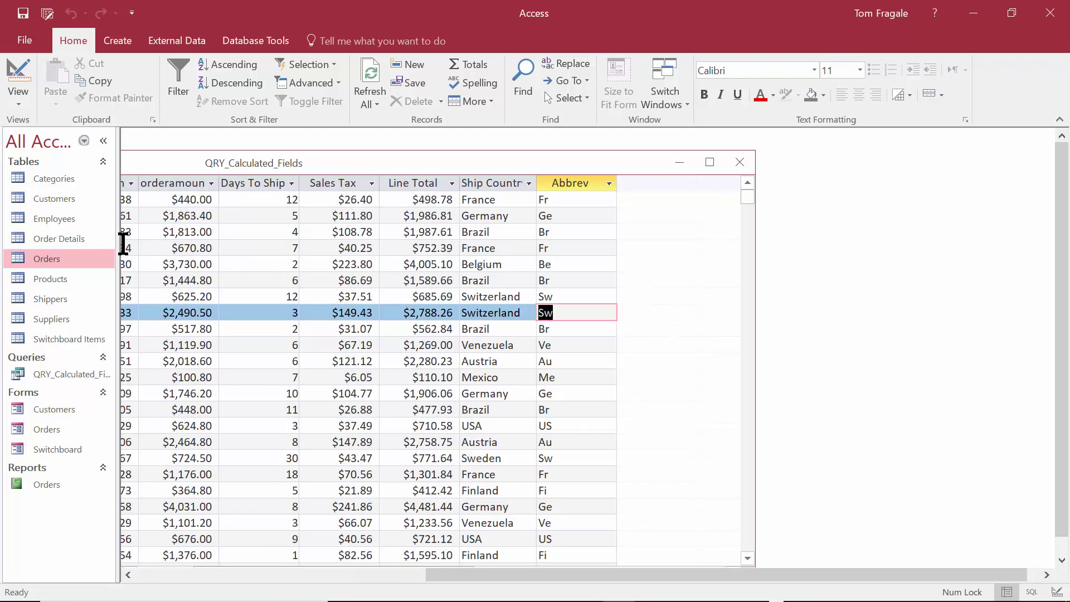
click(428, 297)
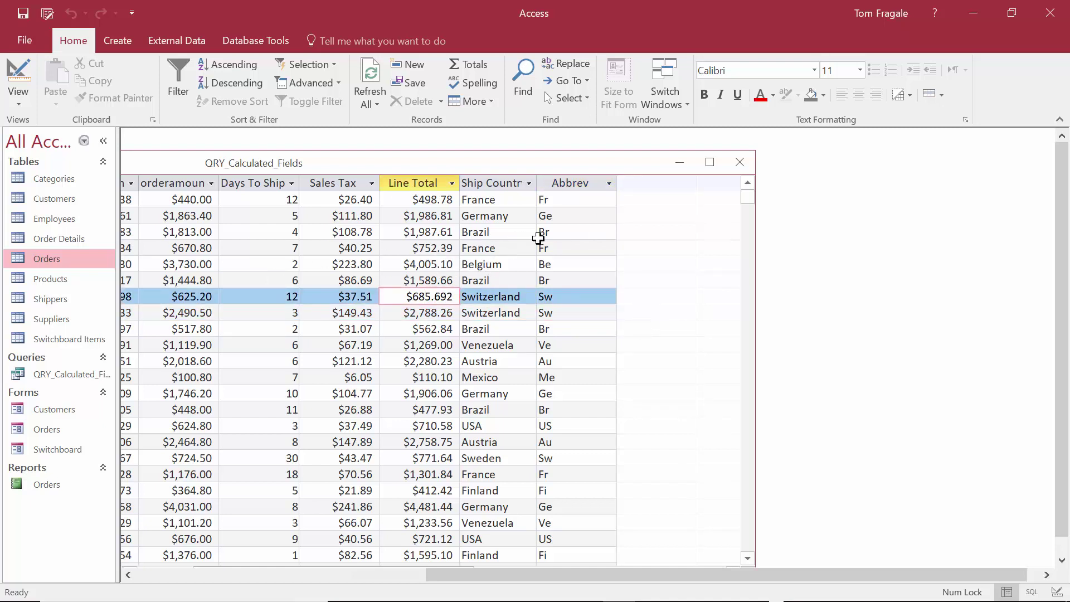
Close the QRY_Calculated_Fields query and save its design changes
click(735, 167)
click(481, 355)
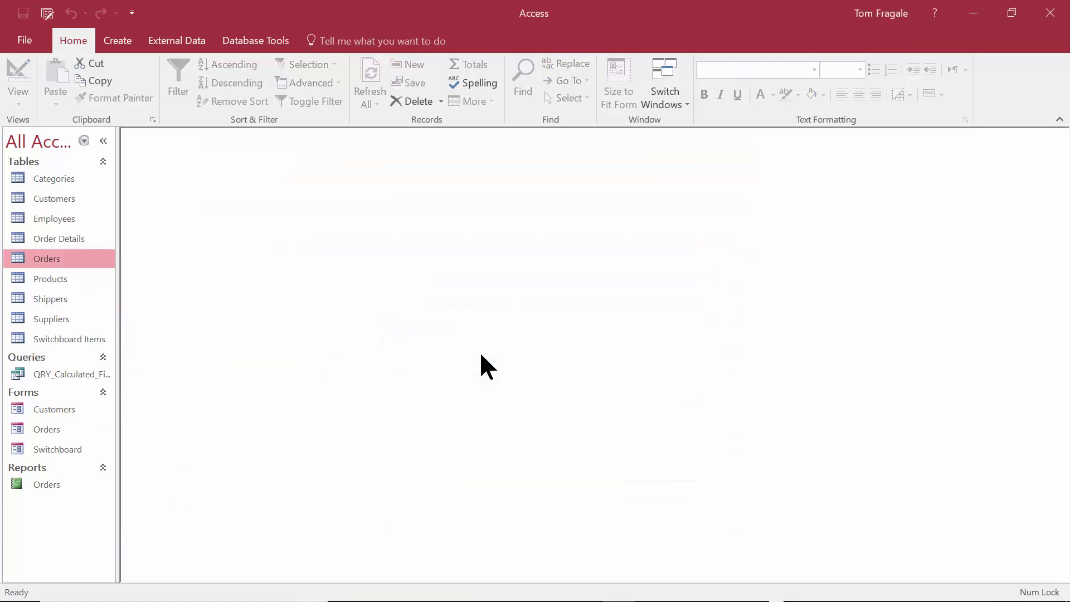